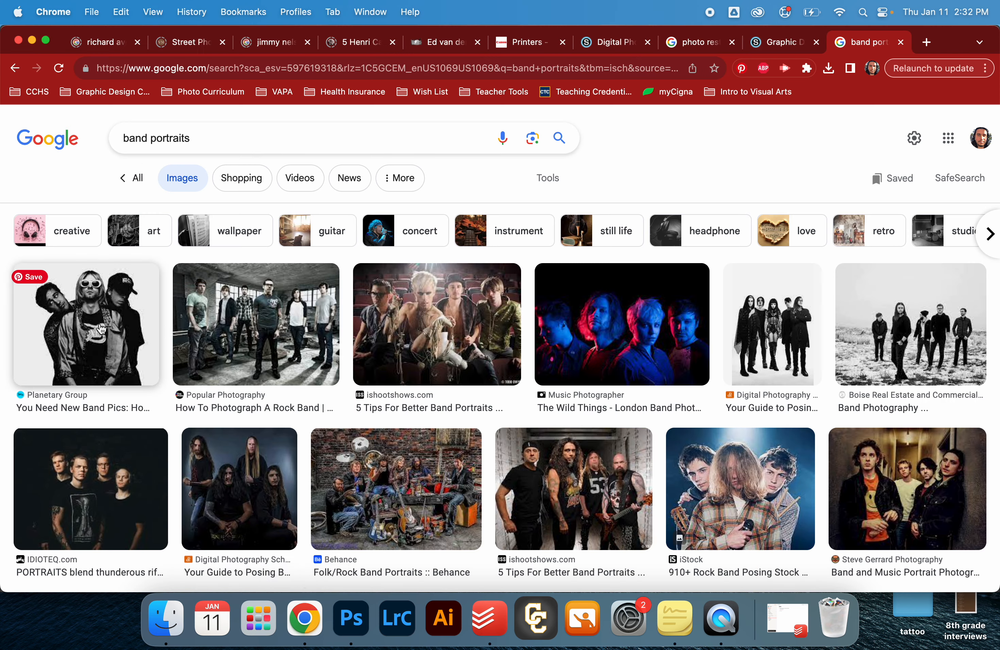
# - Save the Planetary Group black-and-white band portrait to Downloads as Kurt-Cobain-Nirvana-Band-Group
pyautogui.click(101, 329)
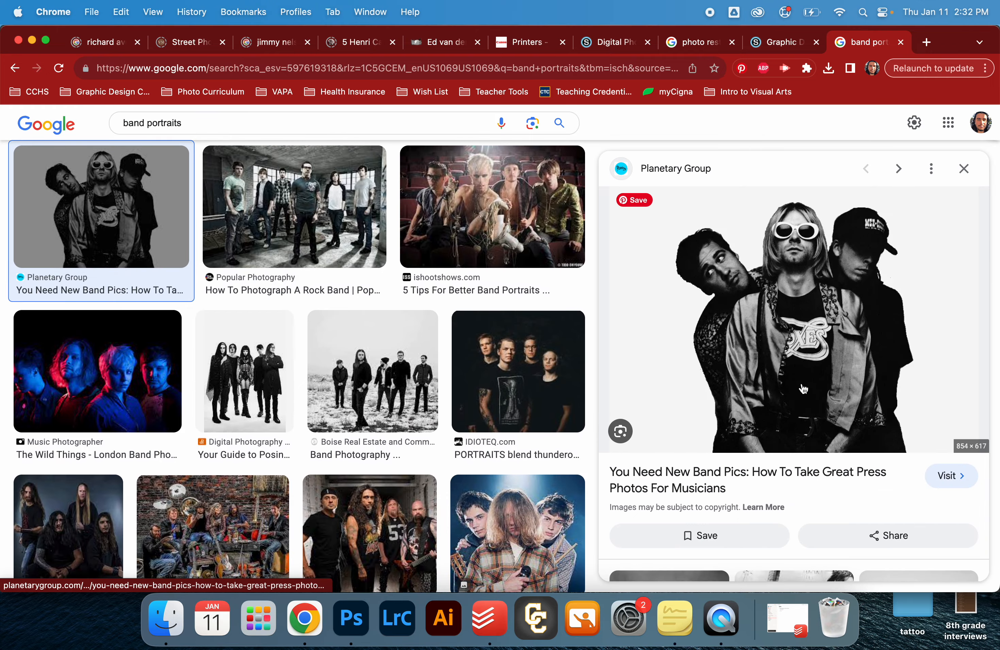
pyautogui.rightClick(792, 365)
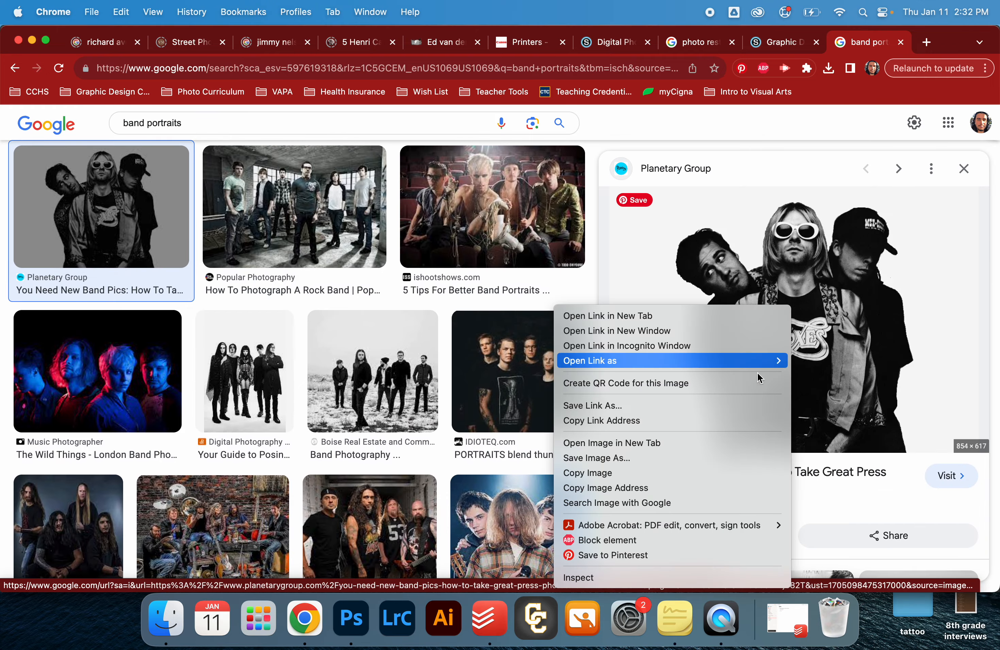
pyautogui.click(692, 459)
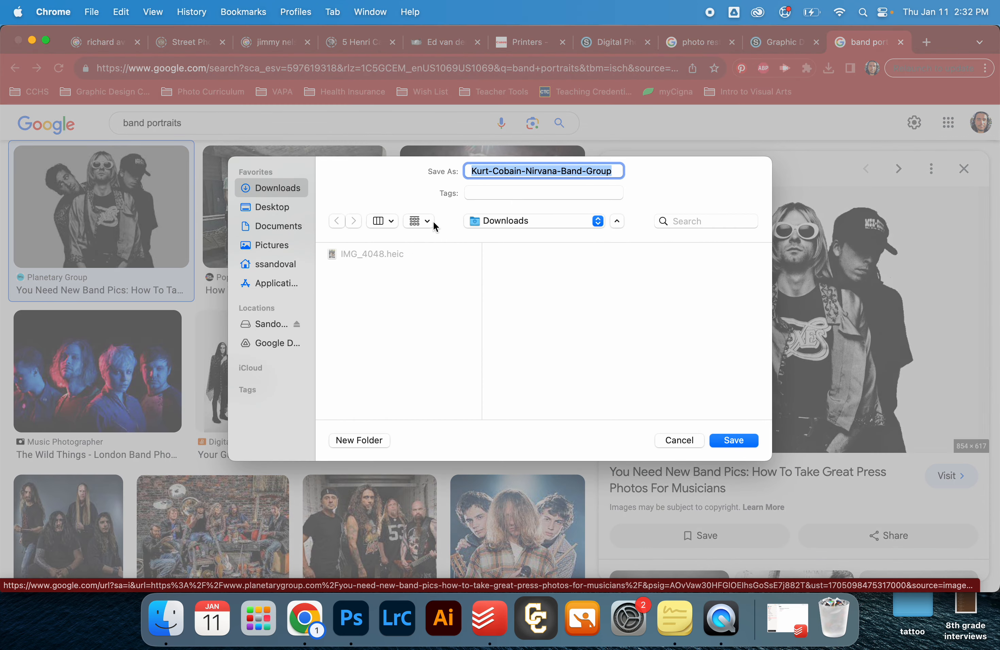
pyautogui.press('Return')
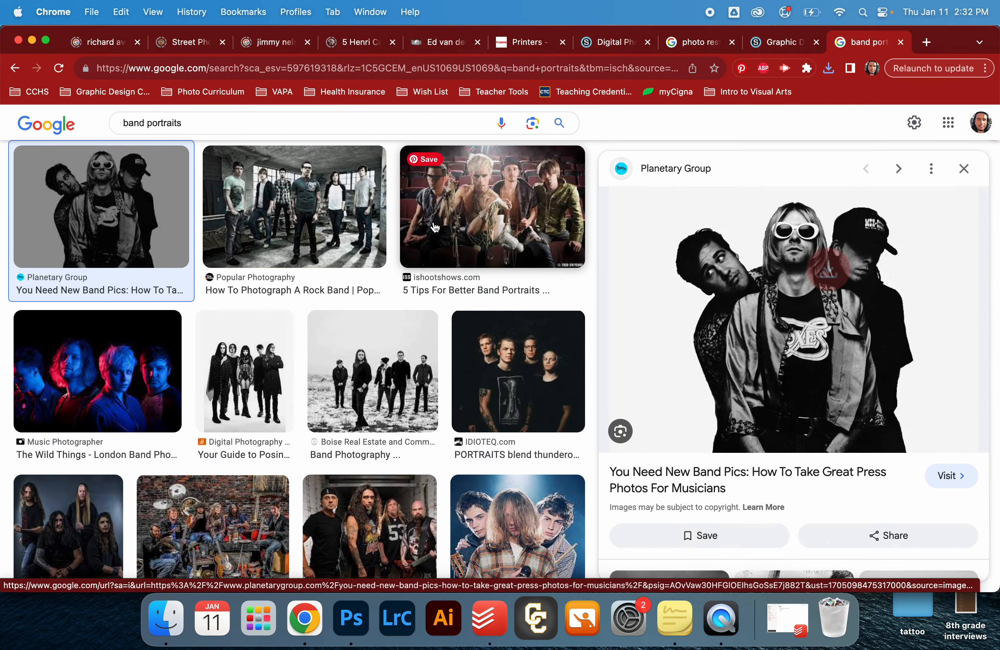
# - Switch to Photoshop and place Kurt-Cobain-Nirvana-Band-Group.webp from the Downloads folder into the Replace the Image.png document
pyautogui.click(359, 630)
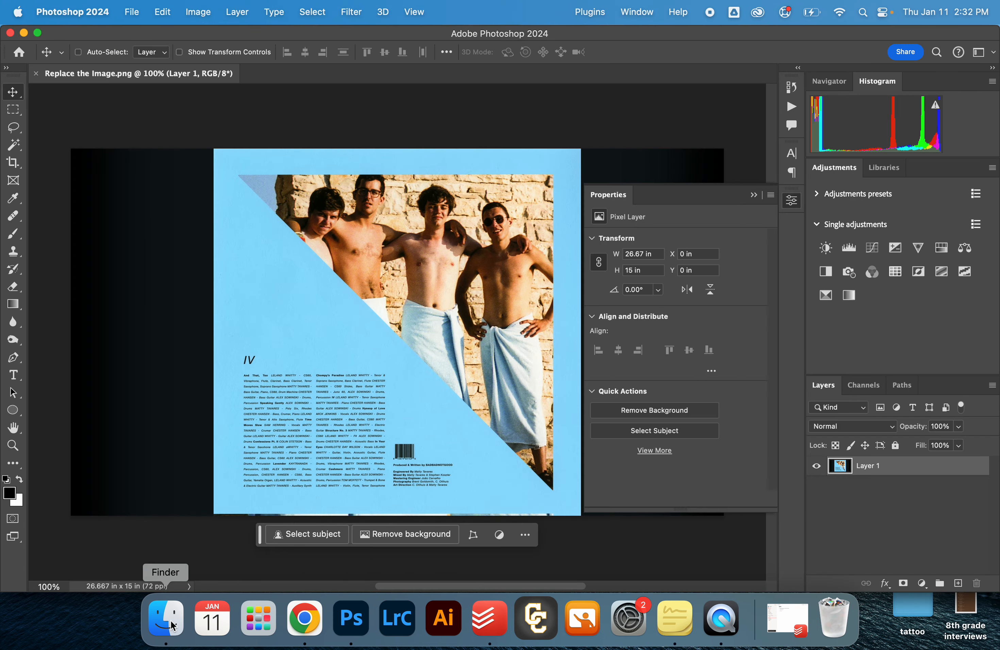
pyautogui.click(754, 195)
pyautogui.click(166, 619)
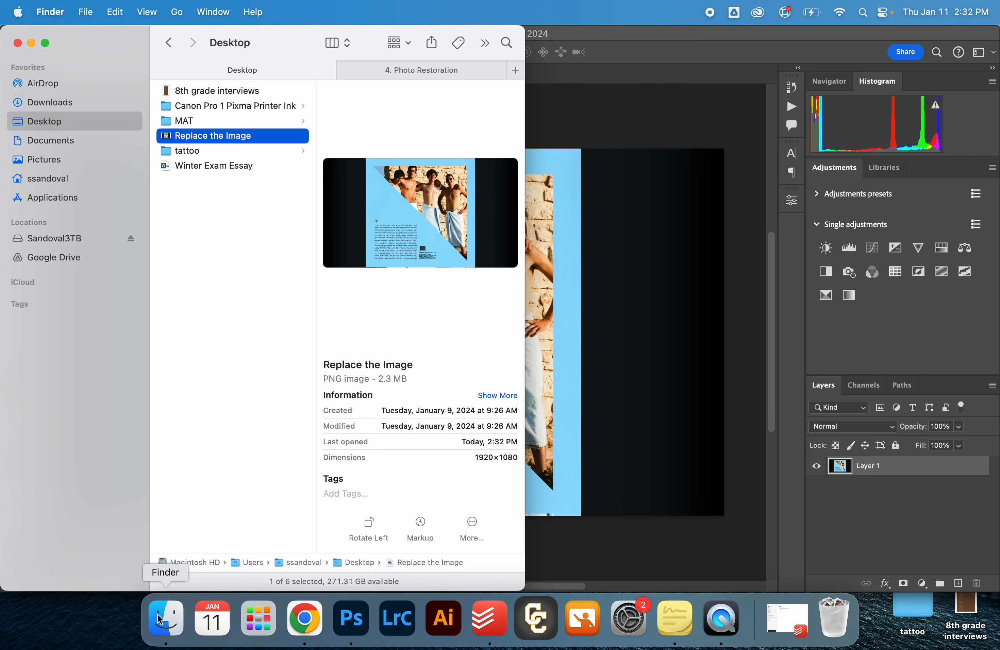
pyautogui.click(89, 103)
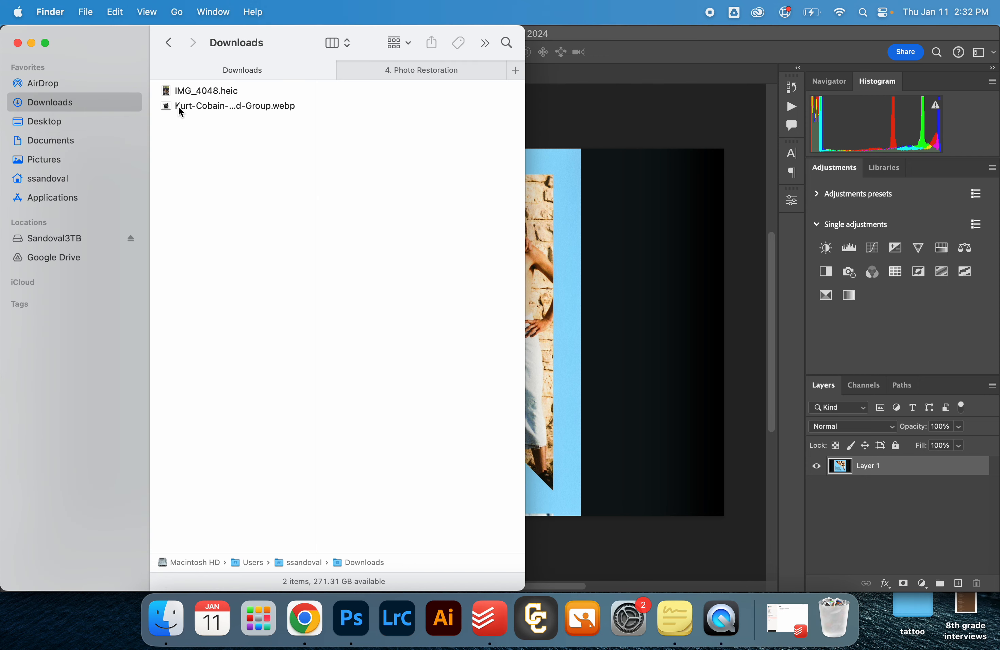
pyautogui.moveTo(182, 112); pyautogui.dragTo(580, 274)
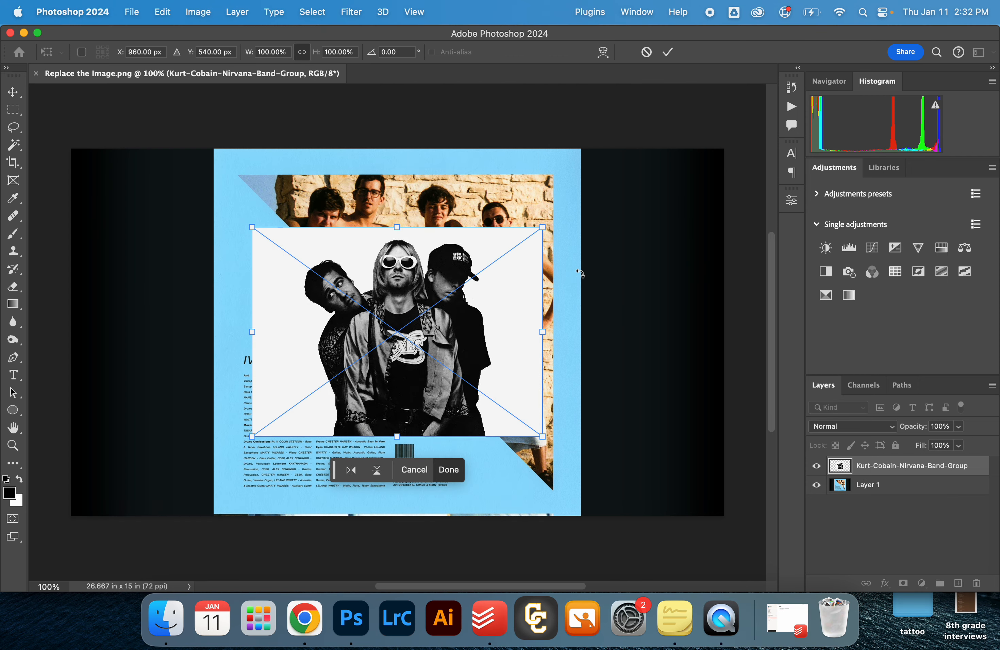
# - Scale the placed band photo to about 160% and align its upper-left corner with the blue album cover's corner
pyautogui.moveTo(477, 355); pyautogui.dragTo(378, 385)
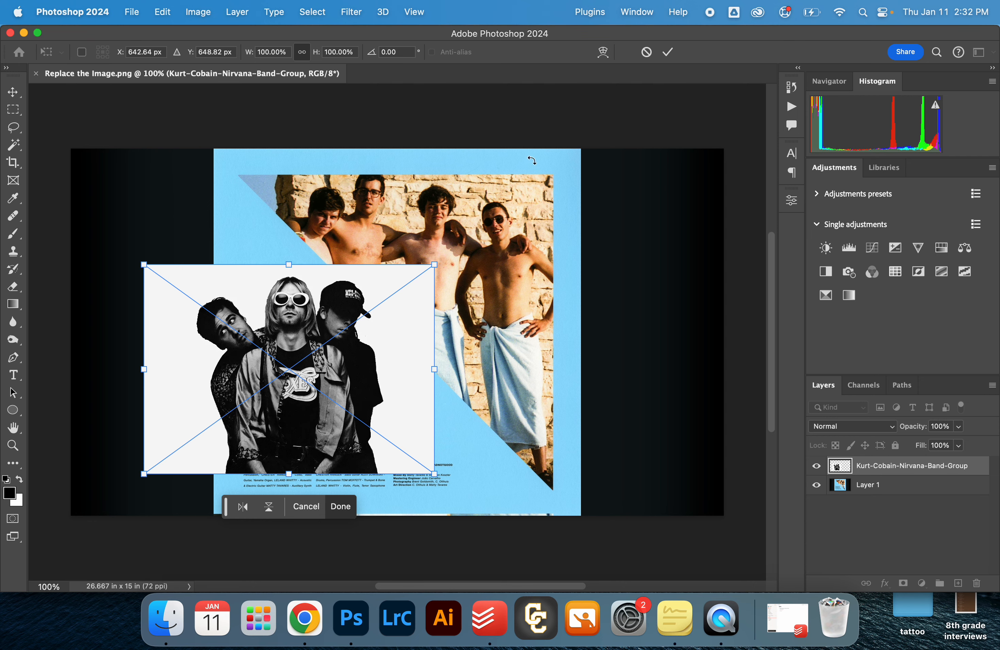
pyautogui.moveTo(339, 341); pyautogui.dragTo(355, 225)
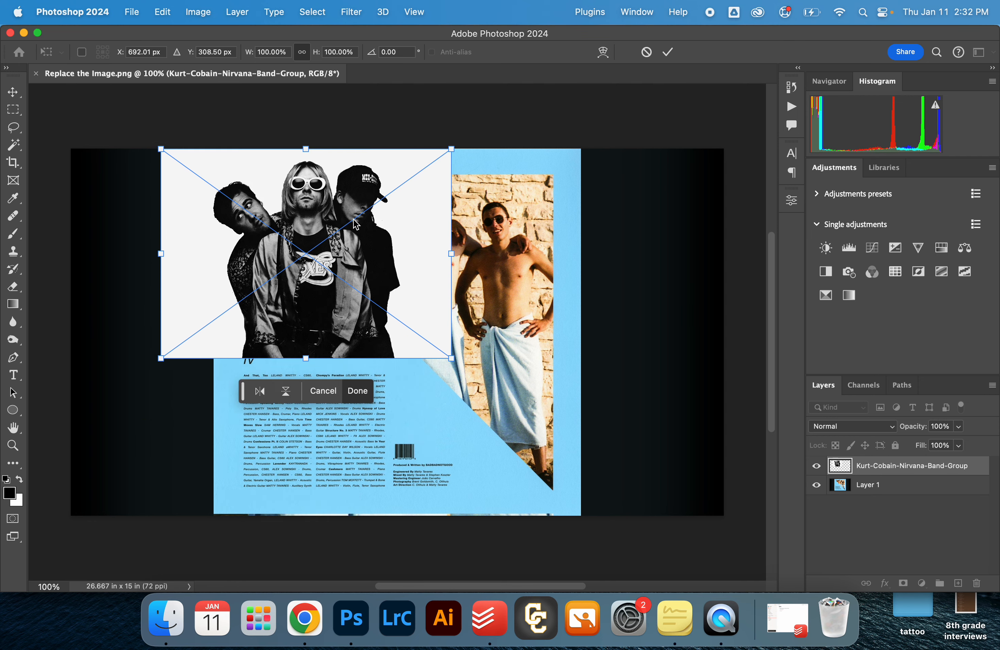
pyautogui.moveTo(450, 355); pyautogui.dragTo(626, 484)
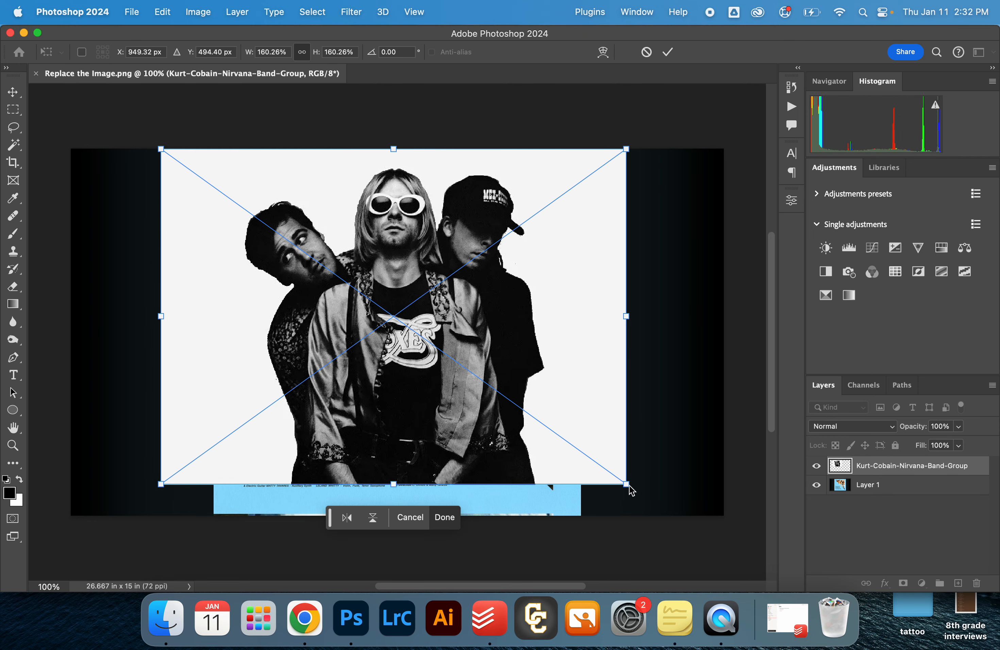
pyautogui.moveTo(548, 380)
pyautogui.mouseDown()
pyautogui.moveTo(565, 396)
pyautogui.moveTo(587, 389)
pyautogui.moveTo(563, 364)
pyautogui.moveTo(567, 375)
pyautogui.mouseUp()
pyautogui.press('Return')
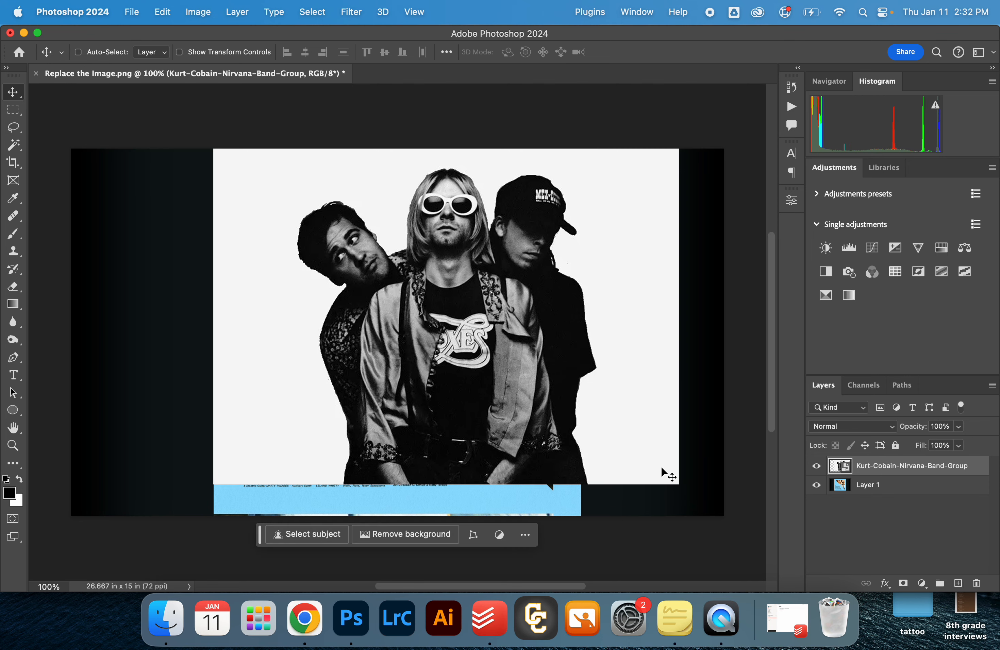
# - Enlarge the band photo slightly from its lower-right corner and hide its layer
pyautogui.press('super+t')
pyautogui.moveTo(678, 485); pyautogui.dragTo(693, 493)
pyautogui.press('Return')
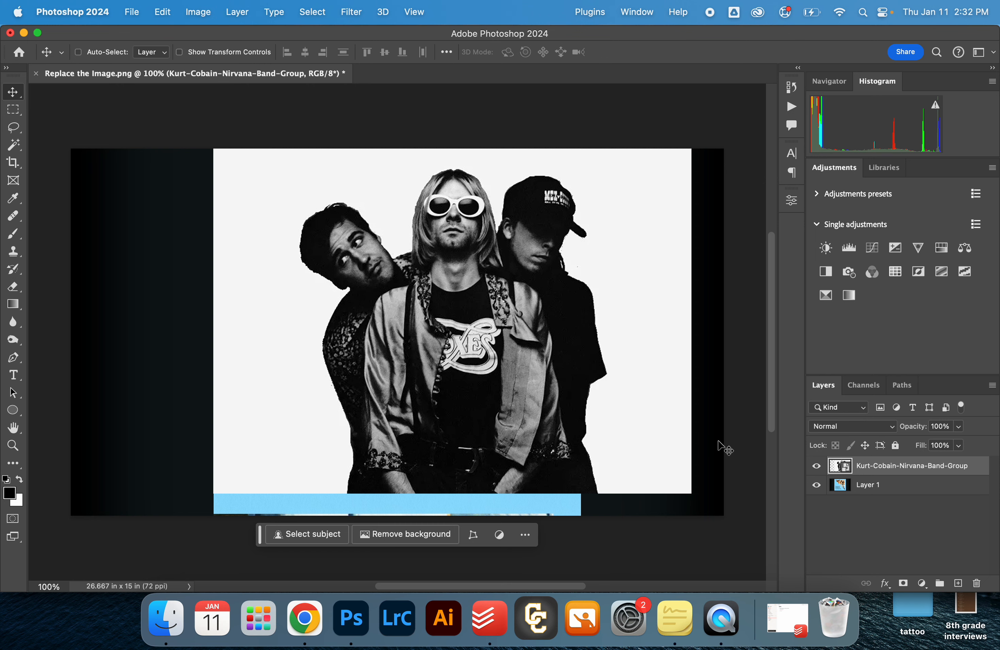
pyautogui.click(816, 467)
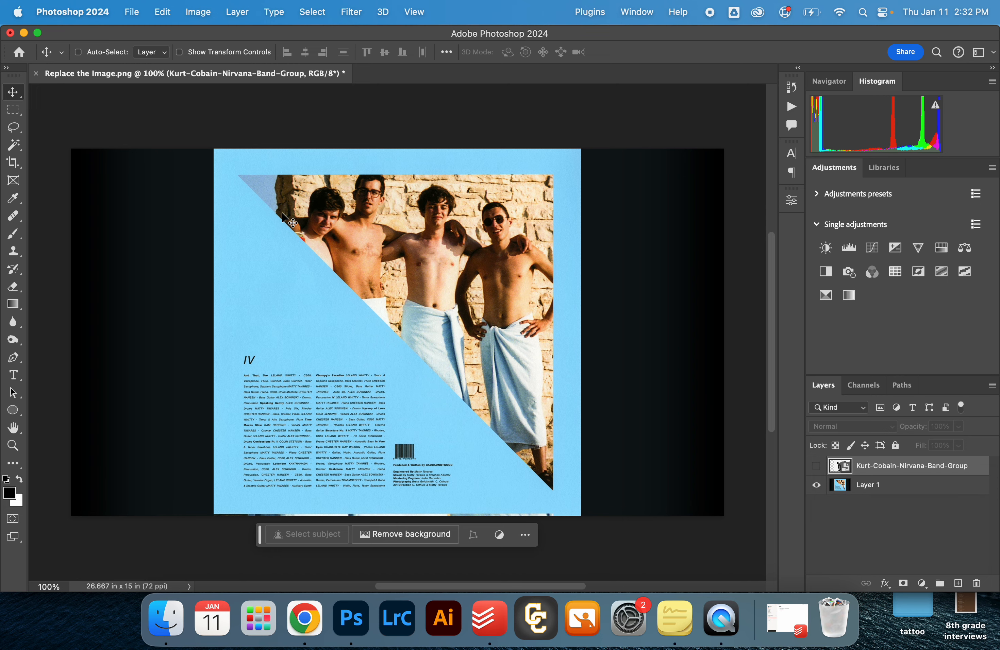
# - Draw a freehand Lasso selection around the upper-left tip of the triangular photo at 800% zoom
pyautogui.press('f')
pyautogui.press('z')
pyautogui.moveTo(367, 181); pyautogui.dragTo(226, 183)
pyautogui.click(827, 69)
pyautogui.click(272, 126)
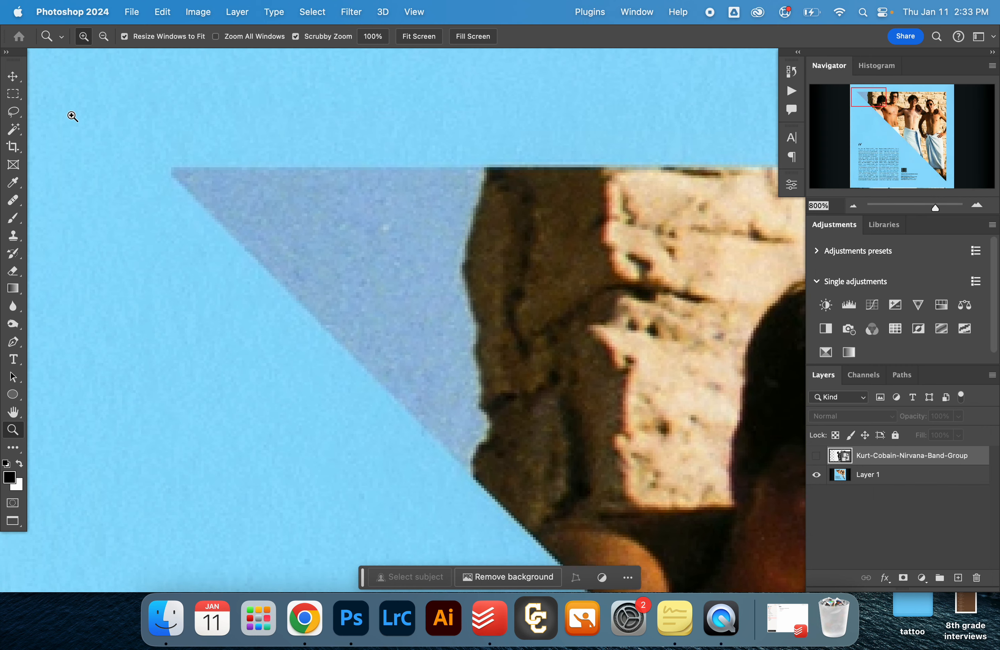
pyautogui.click(14, 113)
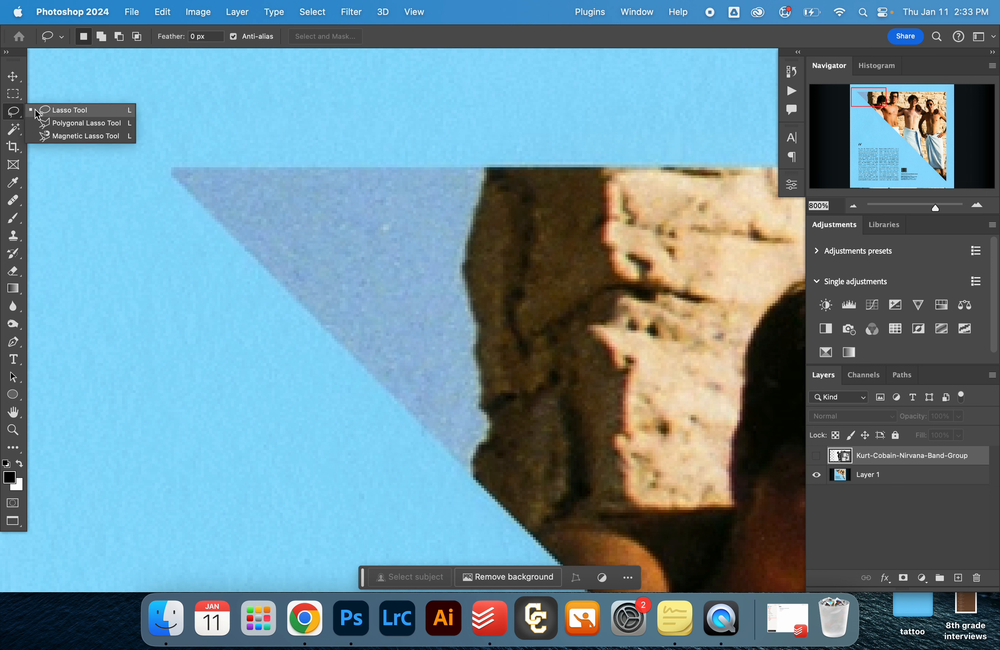
pyautogui.click(80, 112)
pyautogui.moveTo(249, 100)
pyautogui.mouseDown()
pyautogui.moveTo(242, 259)
pyautogui.moveTo(114, 261)
pyautogui.moveTo(214, 329)
pyautogui.moveTo(256, 422)
pyautogui.moveTo(65, 227)
pyautogui.mouseUp()
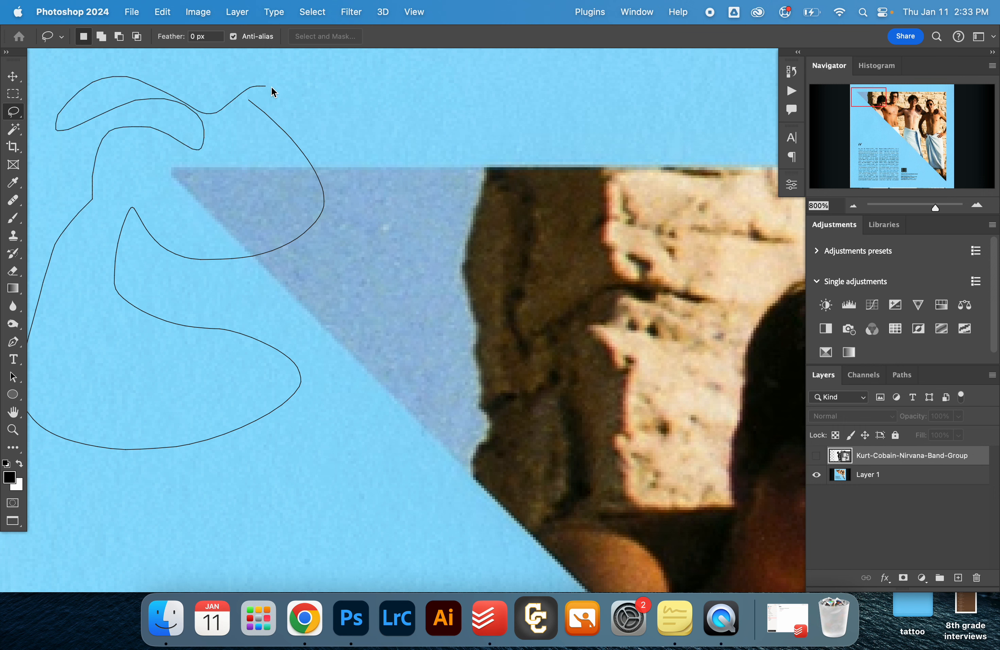
pyautogui.moveTo(271, 87); pyautogui.dragTo(270, 86)
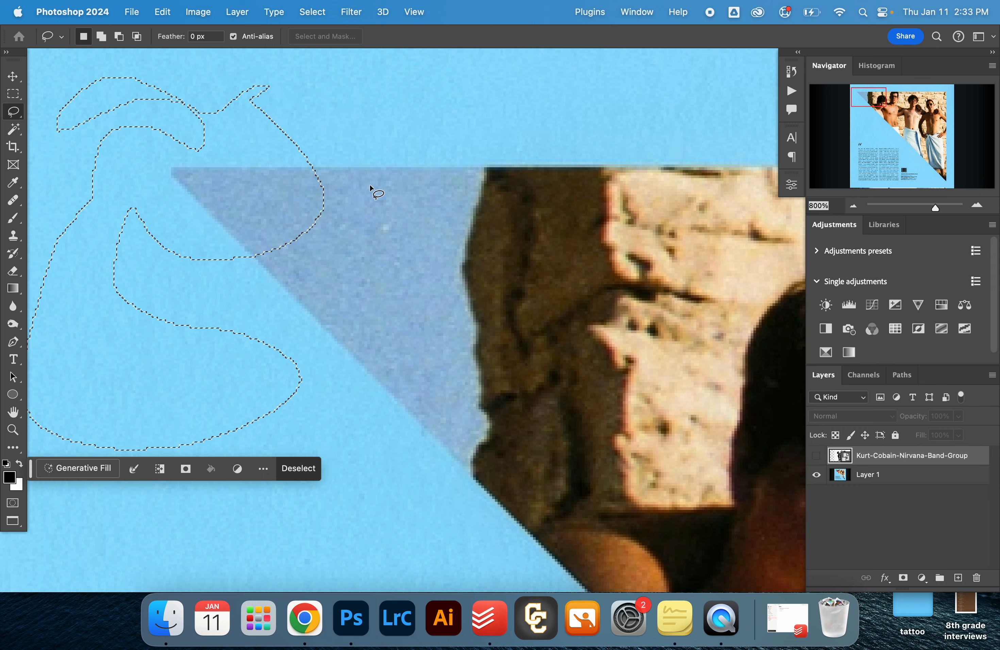
# - Draw a straight-edged Polygonal Lasso selection across the triangular photo's upper edge, and deselect it
pyautogui.click(15, 113)
pyautogui.click(58, 124)
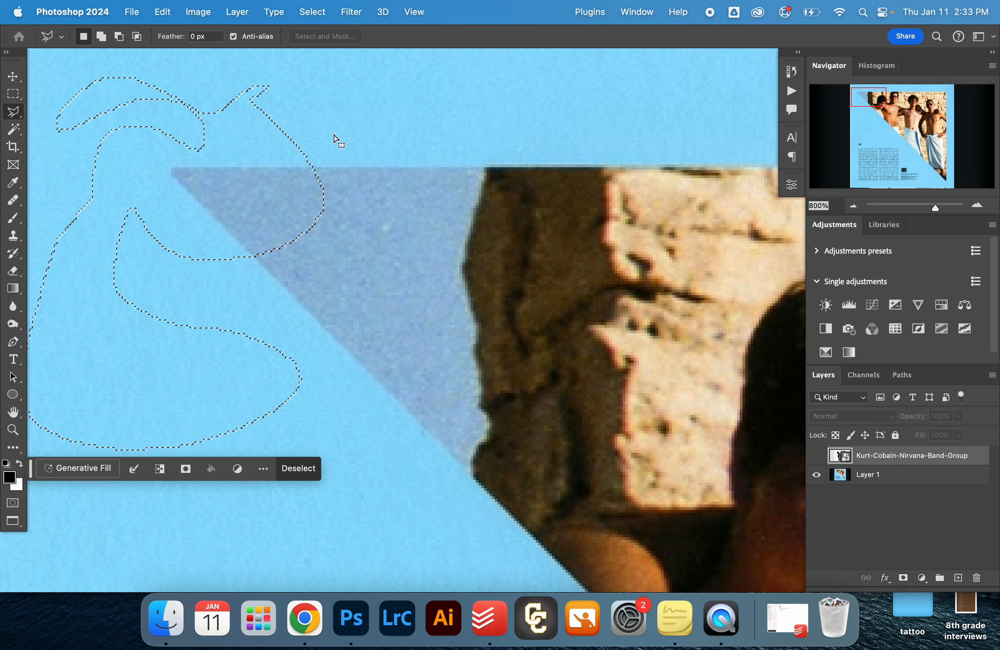
pyautogui.click(374, 128)
pyautogui.click(414, 131)
pyautogui.click(564, 156)
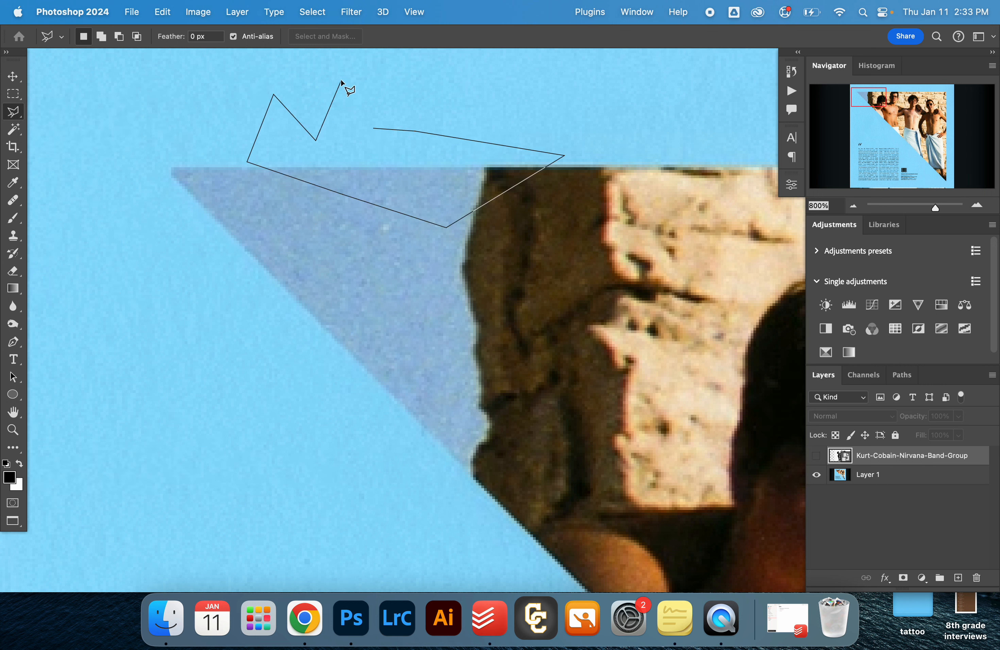
pyautogui.doubleClick(342, 153)
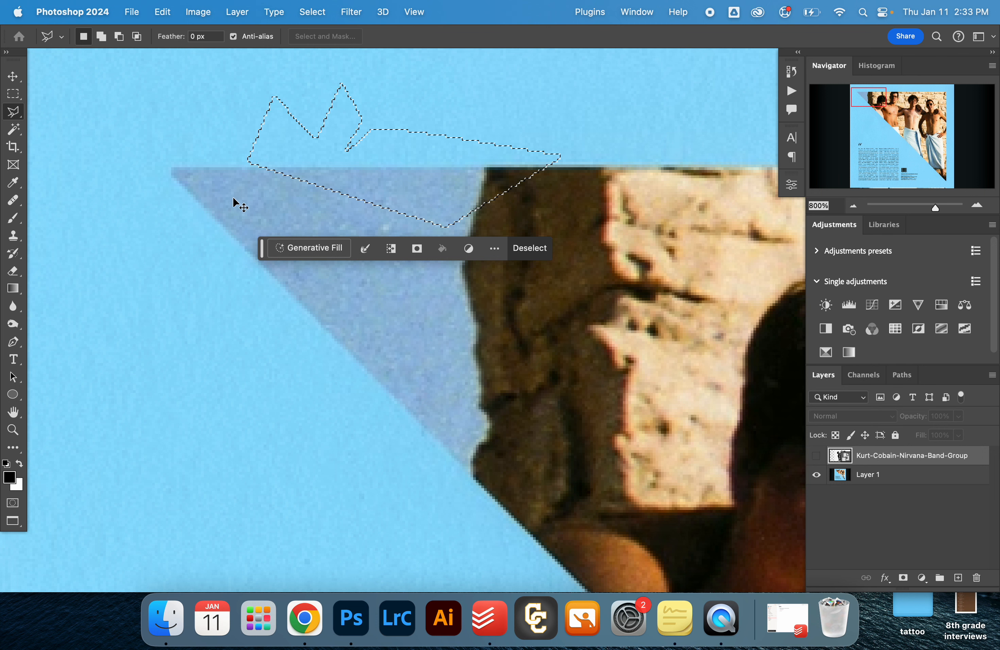
pyautogui.press('super+d')
# - Trace the triangular photo's upper edge with the Magnetic Lasso from its left tip and close the selection through the stone wall
pyautogui.rightClick(22, 114)
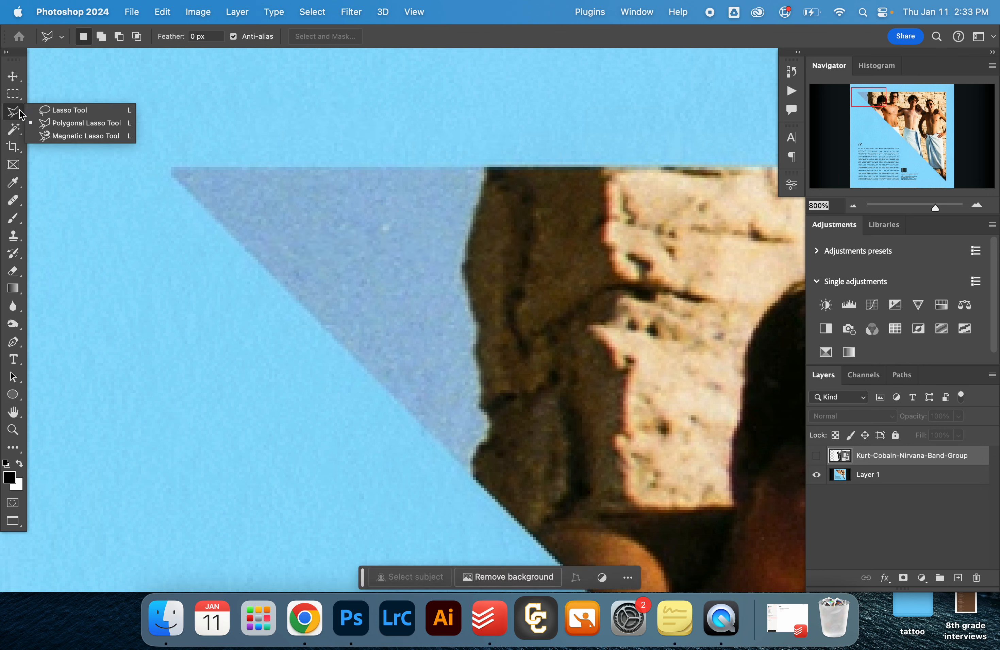
pyautogui.click(55, 136)
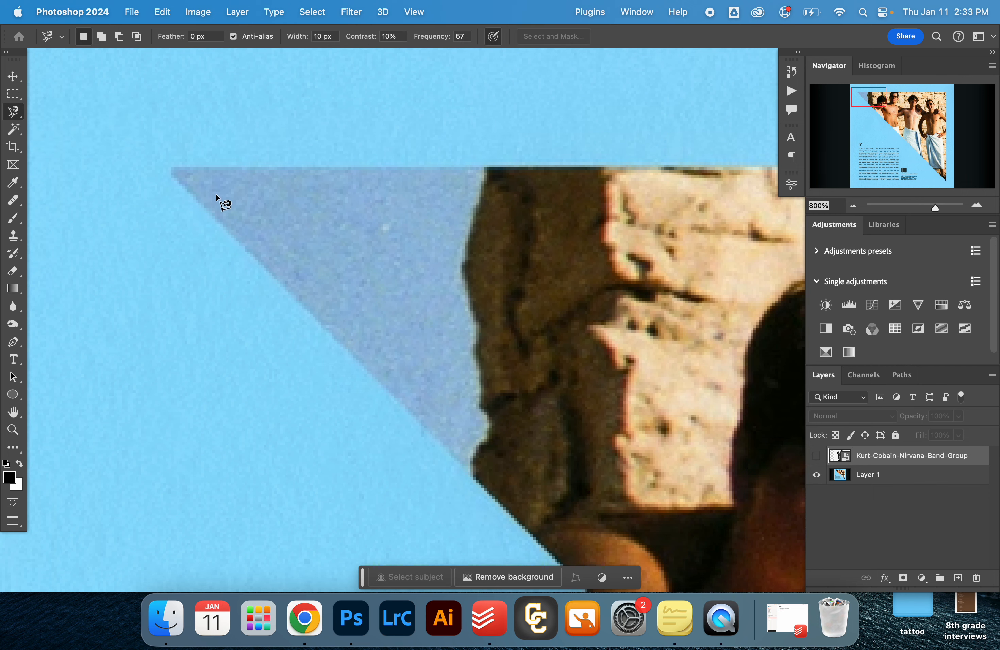
pyautogui.scroll(-5, 215, 194)
pyautogui.scroll(-7, 400, 271)
pyautogui.hscroll(-4, 401, 271)
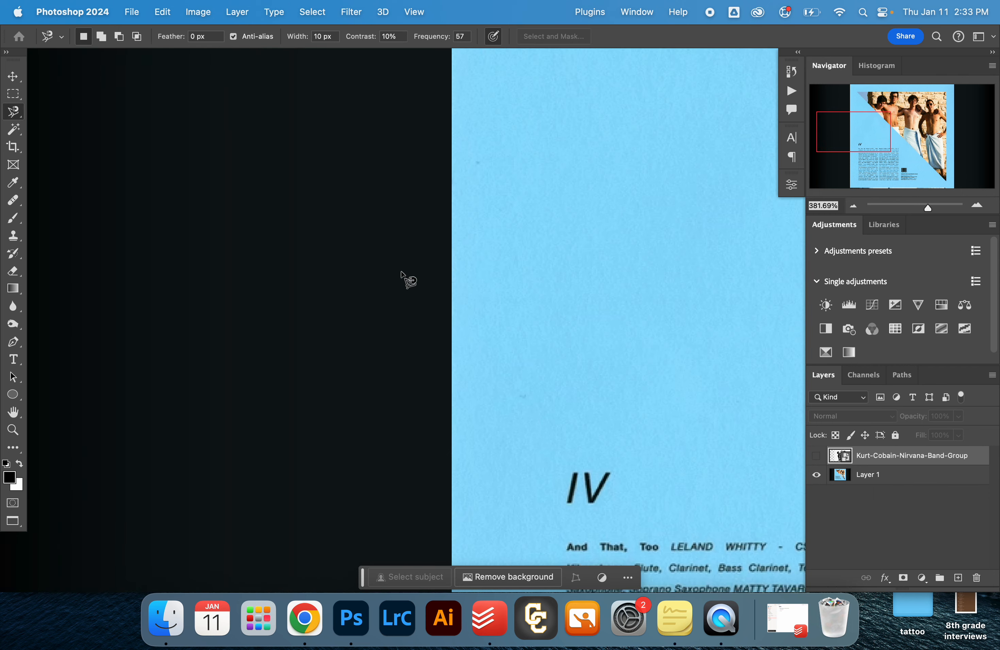
pyautogui.hscroll(9, 401, 271)
pyautogui.scroll(9, 400, 271)
pyautogui.scroll(3, 400, 272)
pyautogui.hscroll(-2, 401, 273)
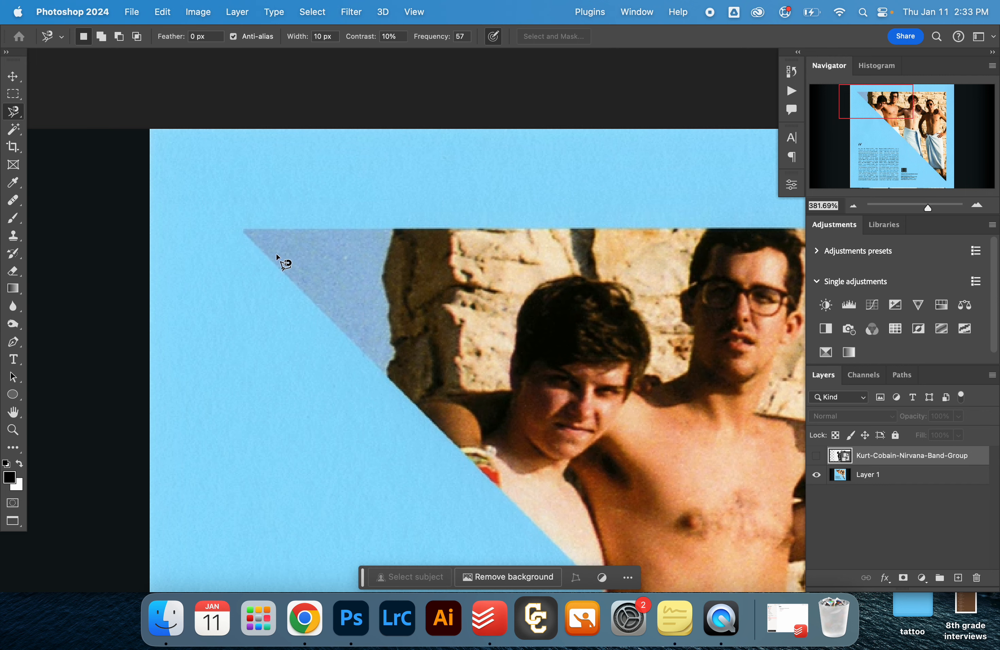
pyautogui.scroll(5, 250, 226)
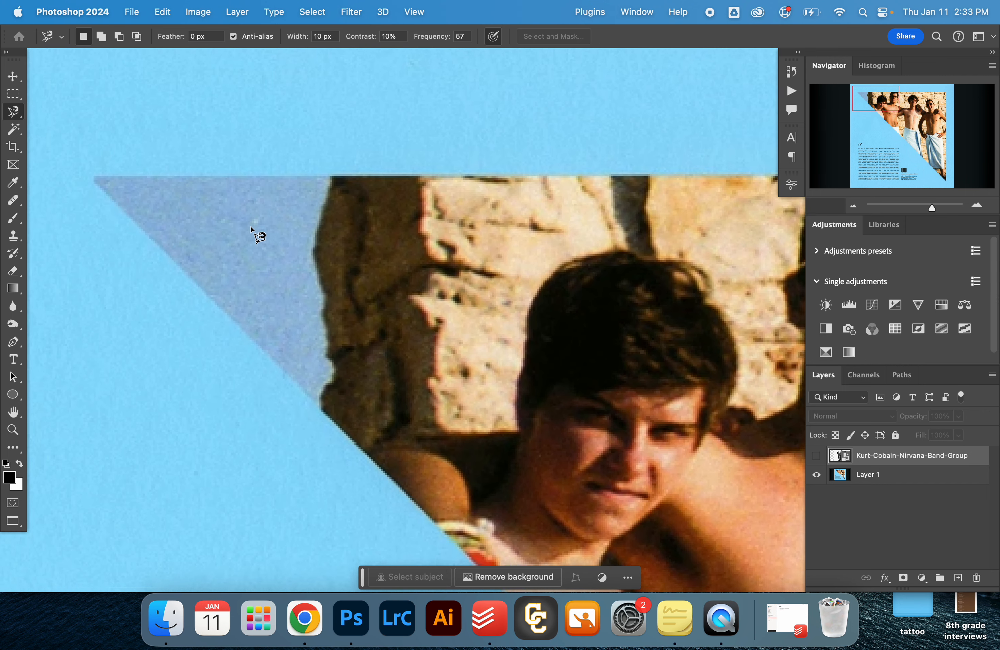
pyautogui.click(89, 173)
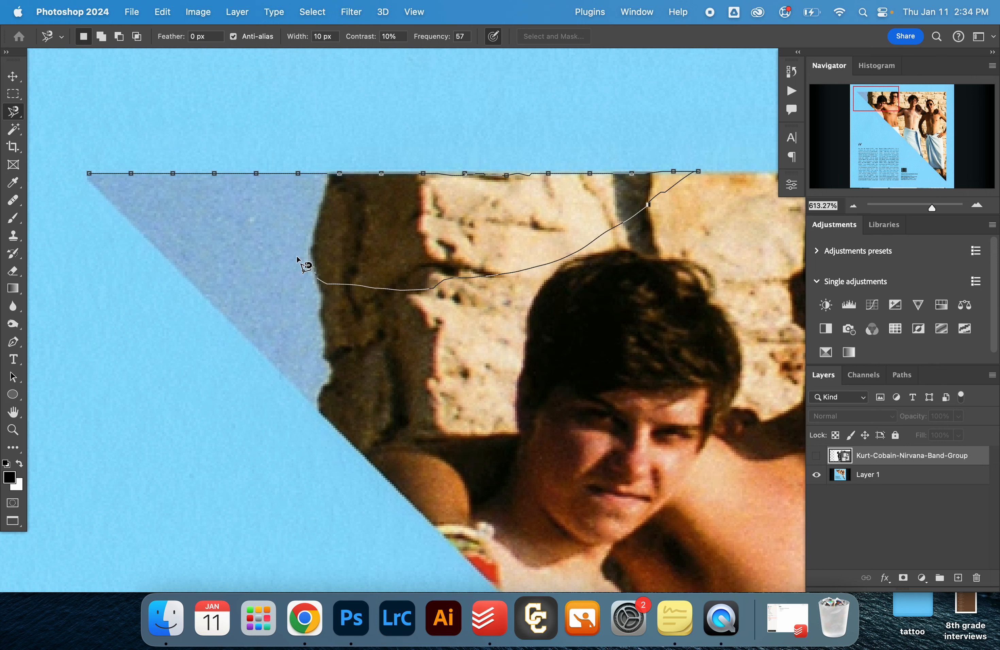
pyautogui.doubleClick(261, 244)
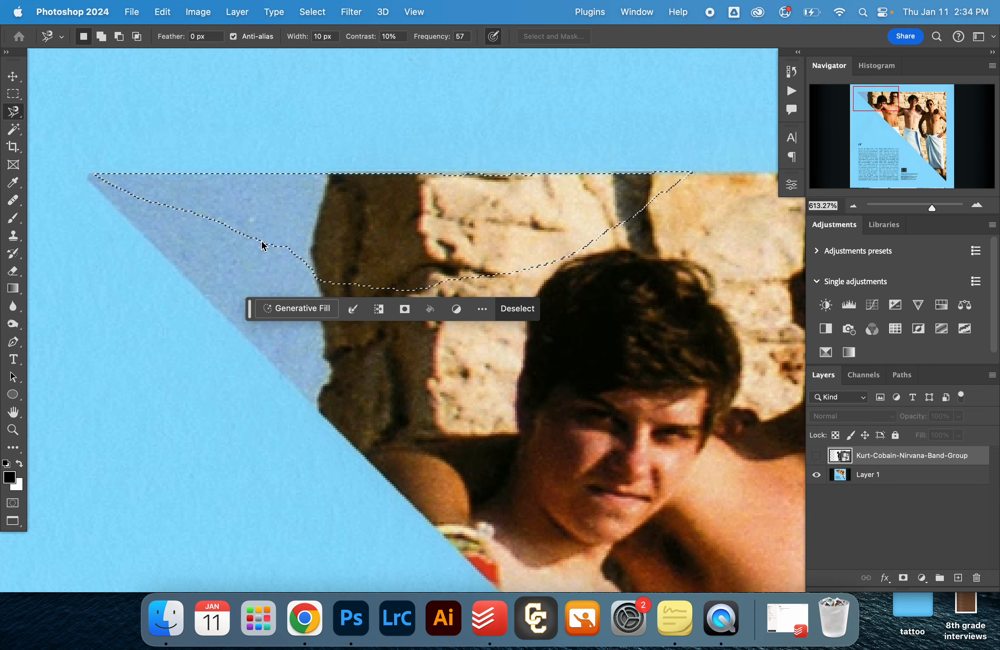
# - Examine at pixel level how closely the magnetic selection follows the photo's upper edge, and deselect it
pyautogui.press('super+equal')
pyautogui.scroll(8, 468, 177)
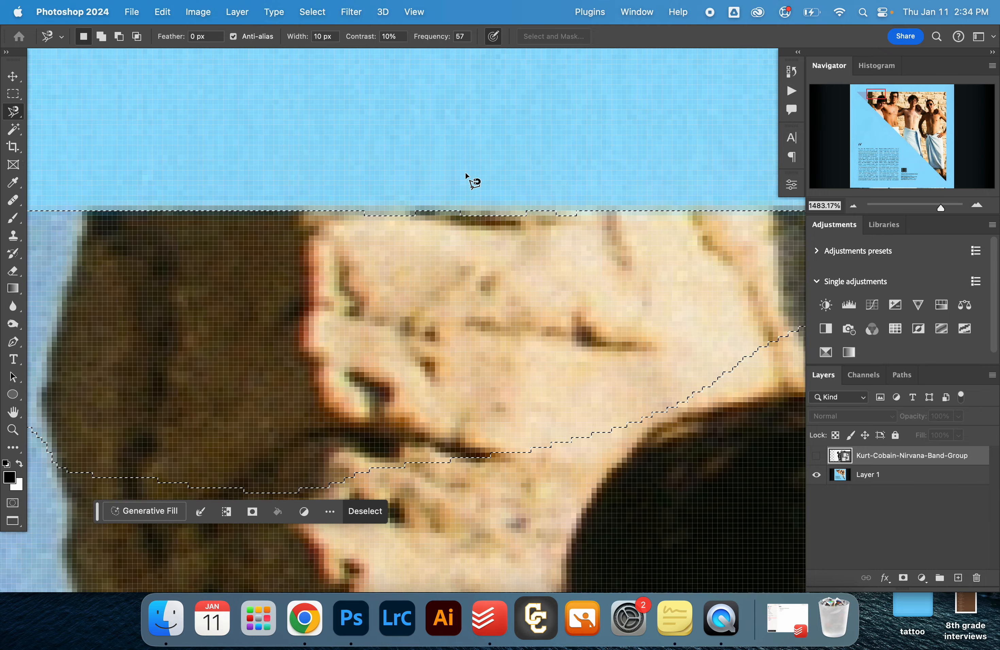
pyautogui.keyDown('super'); pyautogui.click(437, 226); pyautogui.keyUp('super')
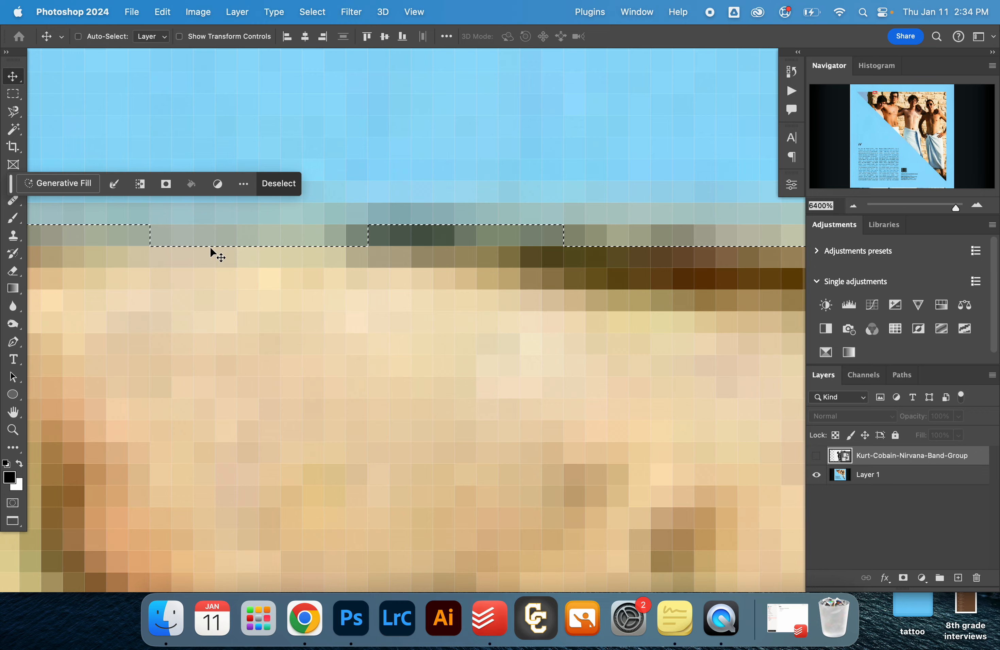
pyautogui.scroll(-2, 360, 230)
pyautogui.scroll(-10, 359, 231)
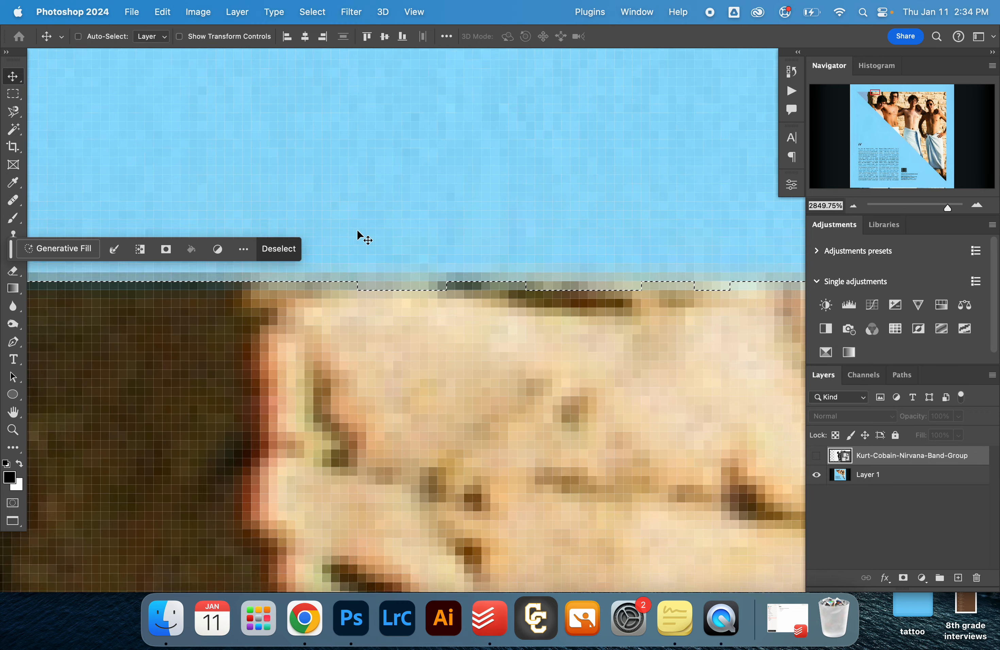
pyautogui.press('super+d')
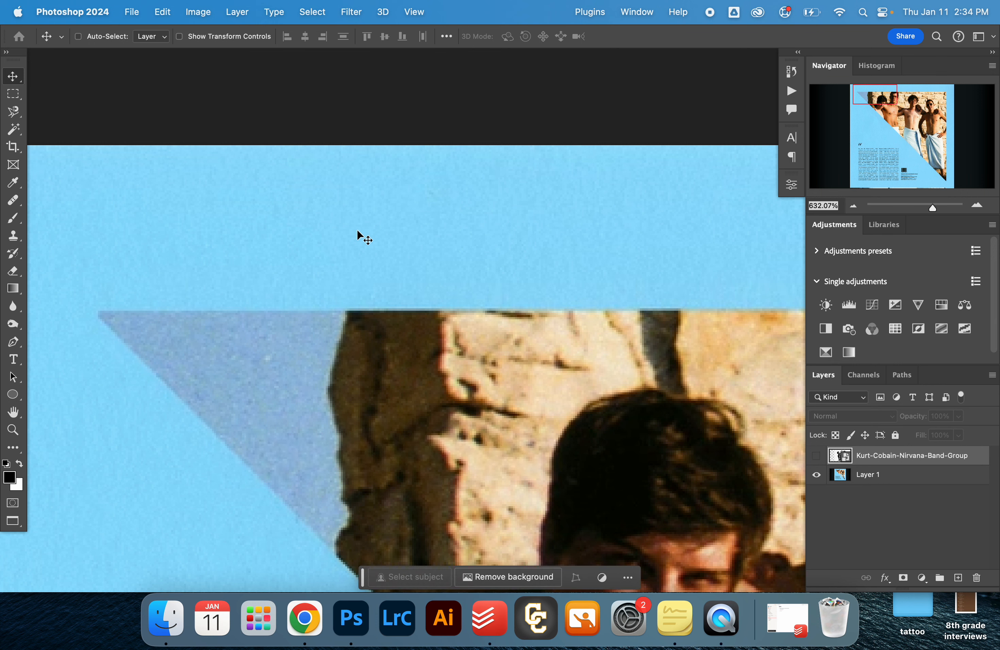
# - Start a Polygonal Lasso selection with its first point on the triangular photo's upper-left tip at 1600% zoom
pyautogui.press('z')
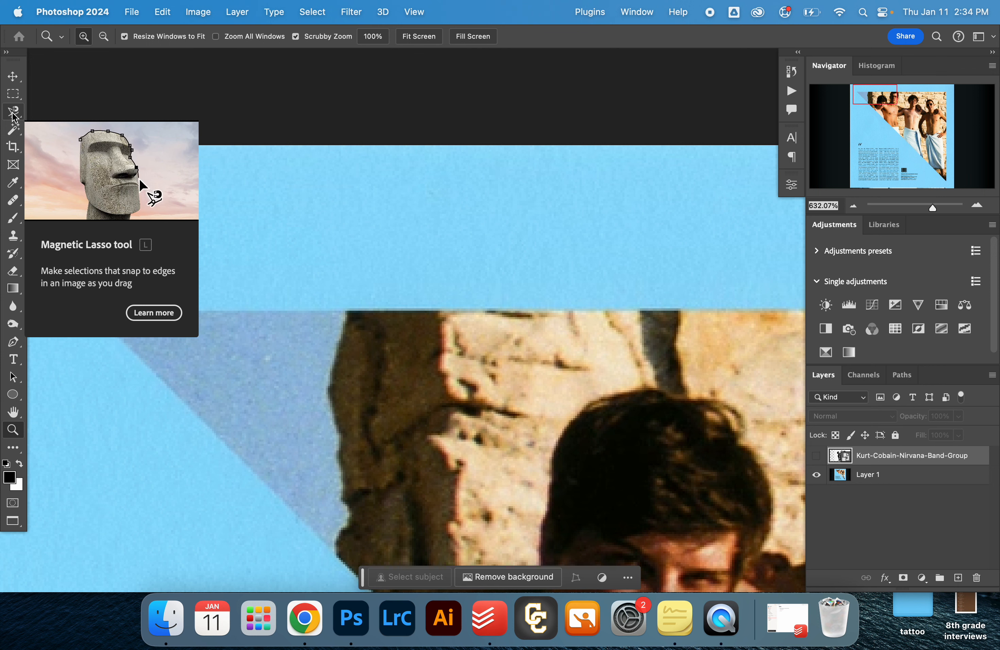
pyautogui.moveTo(14, 117); pyautogui.dragTo(42, 121)
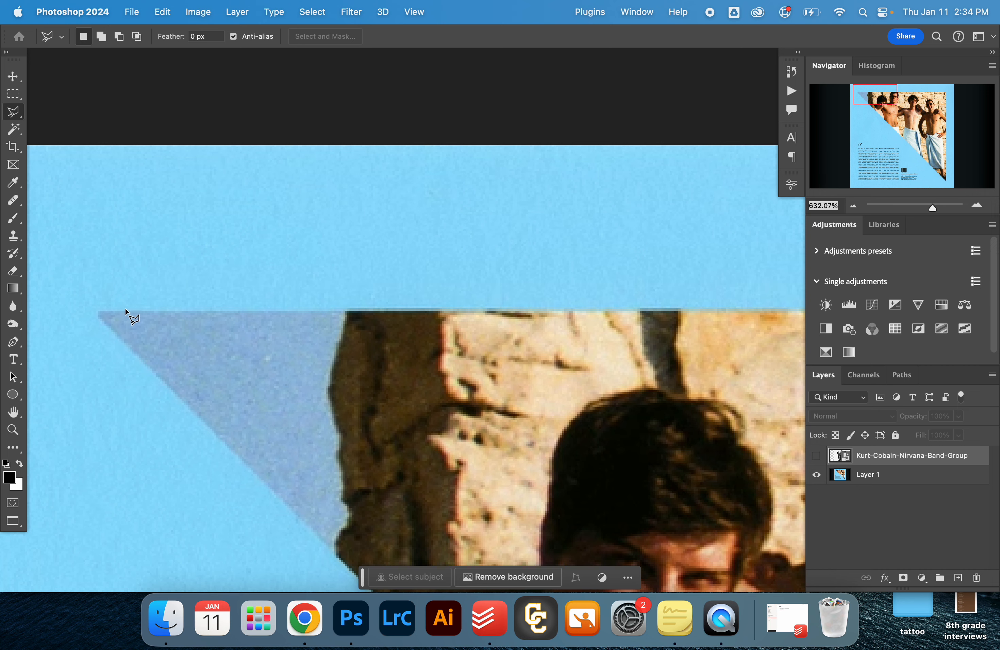
pyautogui.press('super+0')
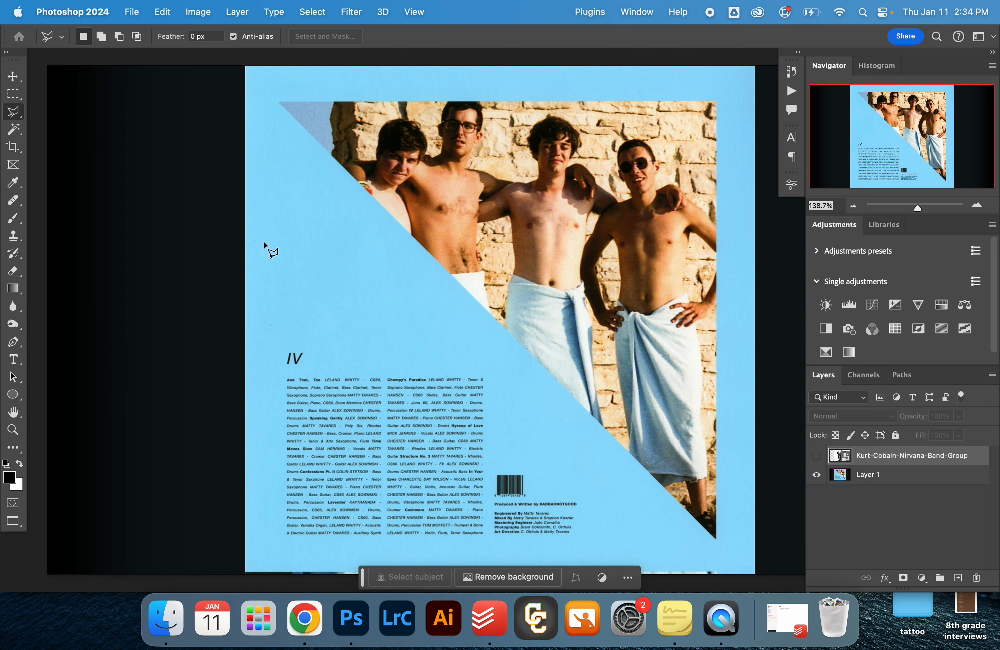
pyautogui.press('z')
pyautogui.click(291, 105)
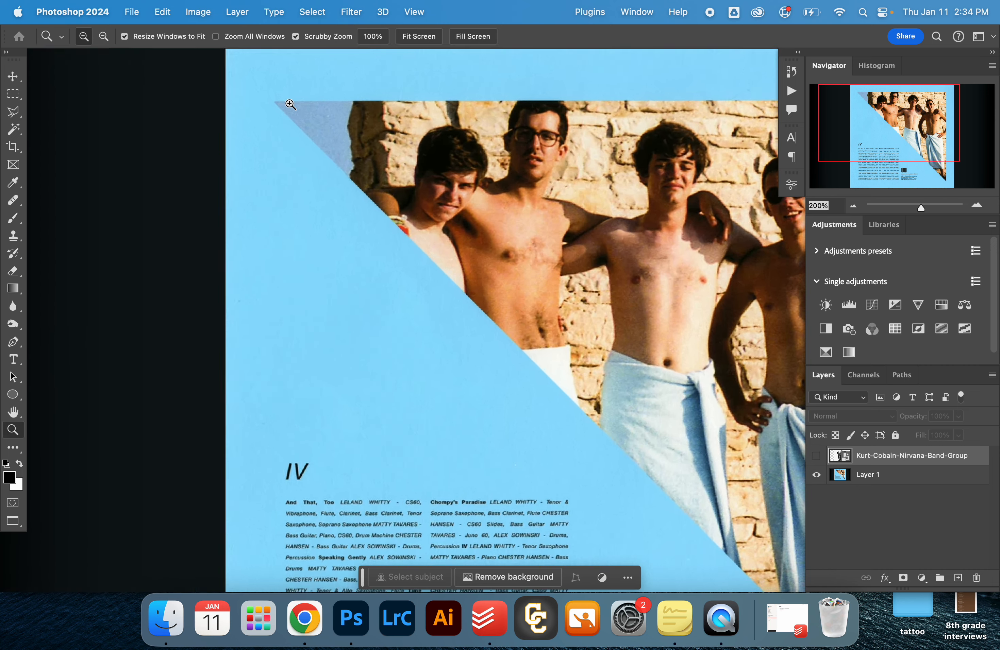
pyautogui.click(239, 96)
pyautogui.click(240, 96)
pyautogui.moveTo(249, 84); pyautogui.dragTo(249, 168)
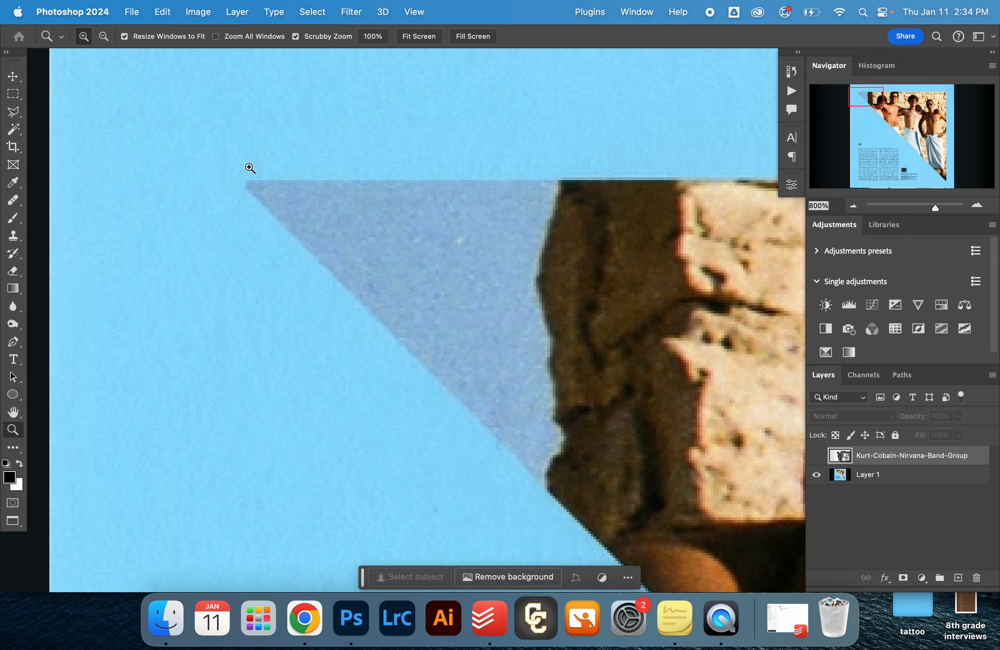
pyautogui.click(249, 168)
pyautogui.click(249, 168)
pyautogui.press('l')
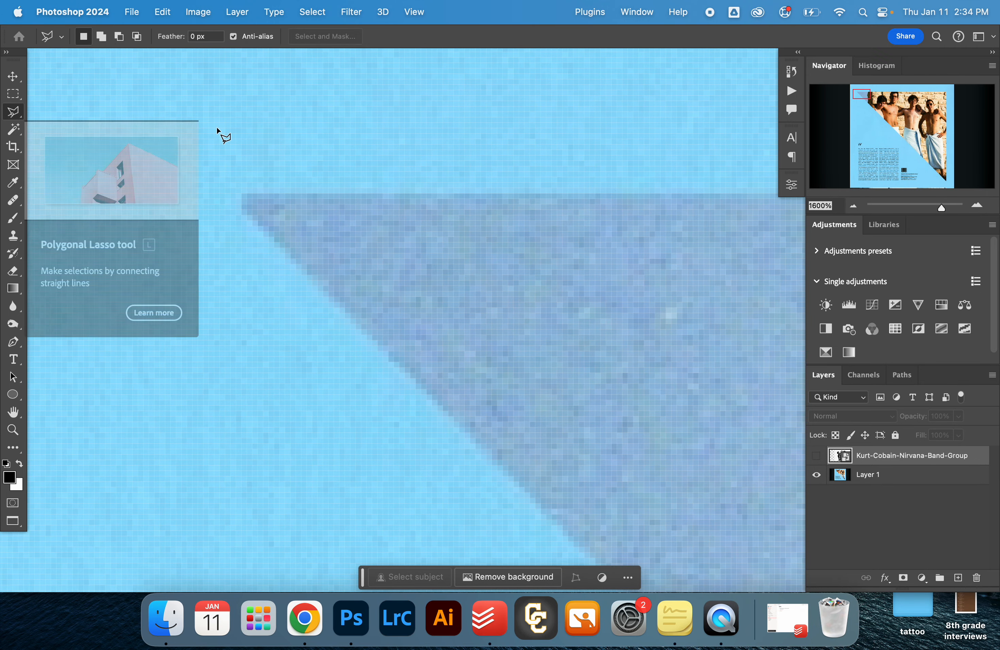
pyautogui.click(243, 193)
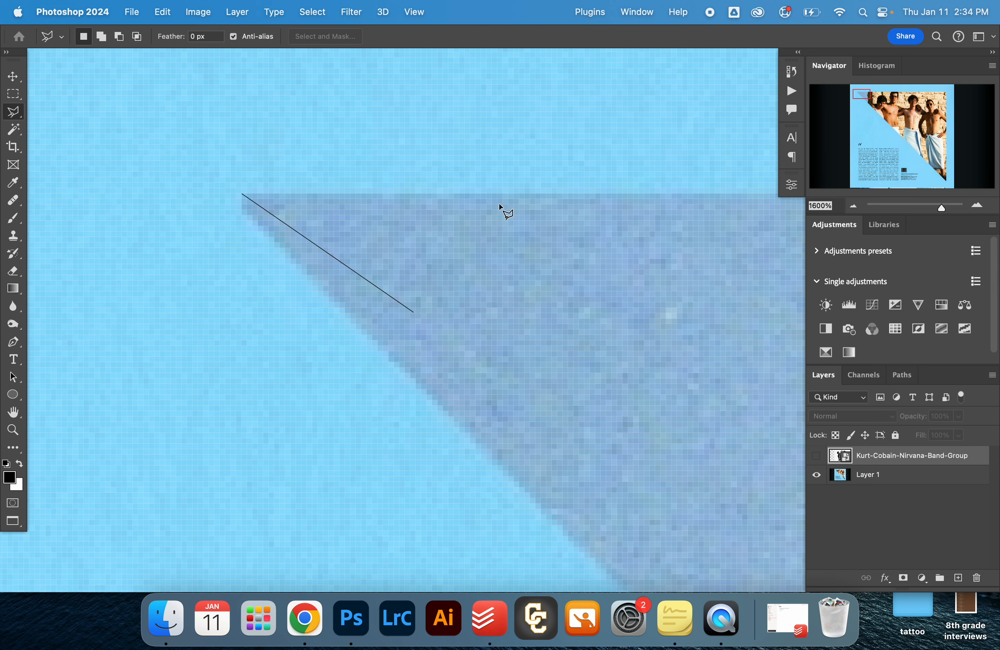
# - Extend the polygonal selection along the photo's upper edge to its upper-right corner and down the vertical edge to the lower tip
pyautogui.scroll(1, 298, 386)
pyautogui.hscroll(15, 449, 210)
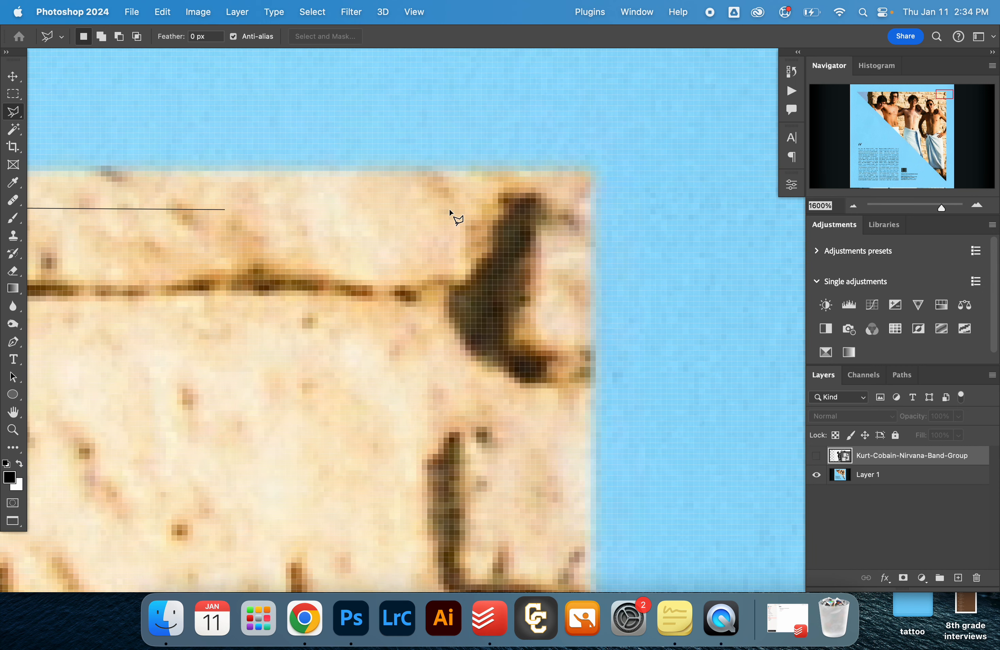
pyautogui.hscroll(-12, 449, 209)
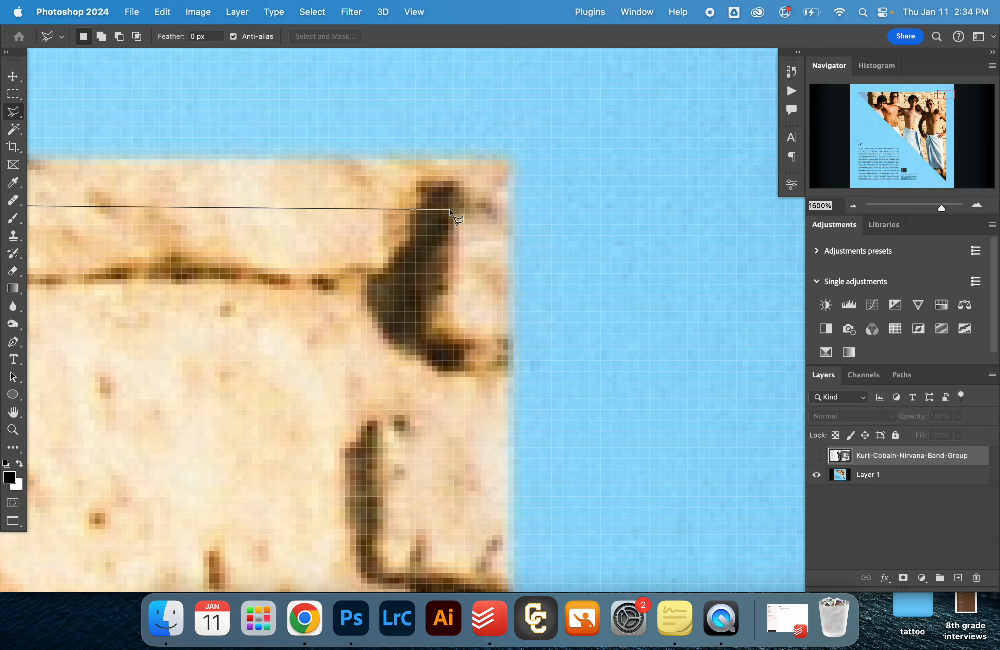
pyautogui.click(512, 154)
pyautogui.scroll(-15, 513, 154)
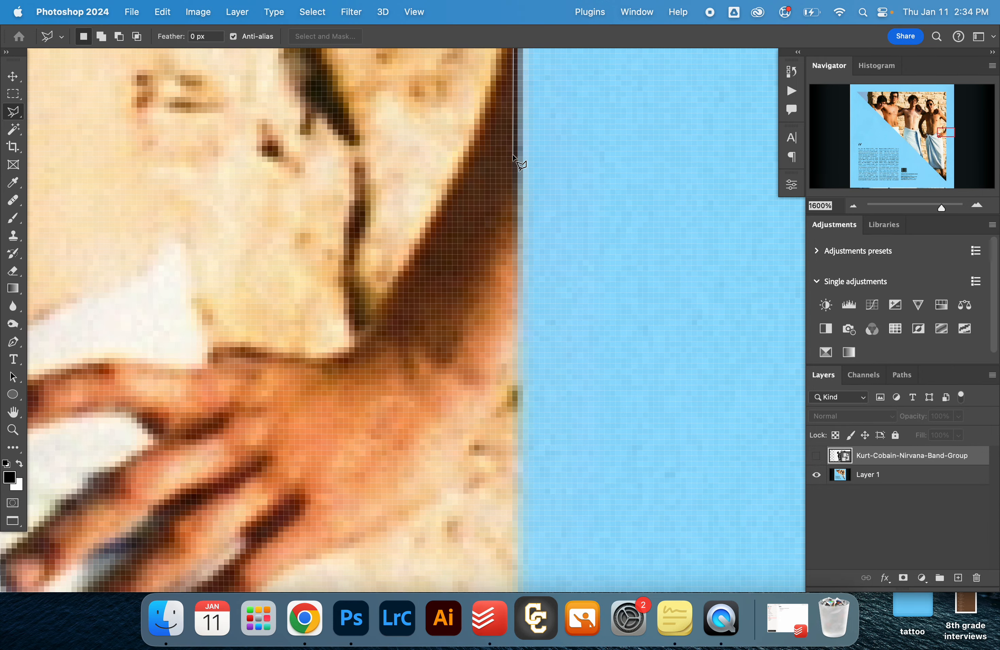
pyautogui.scroll(-15, 512, 155)
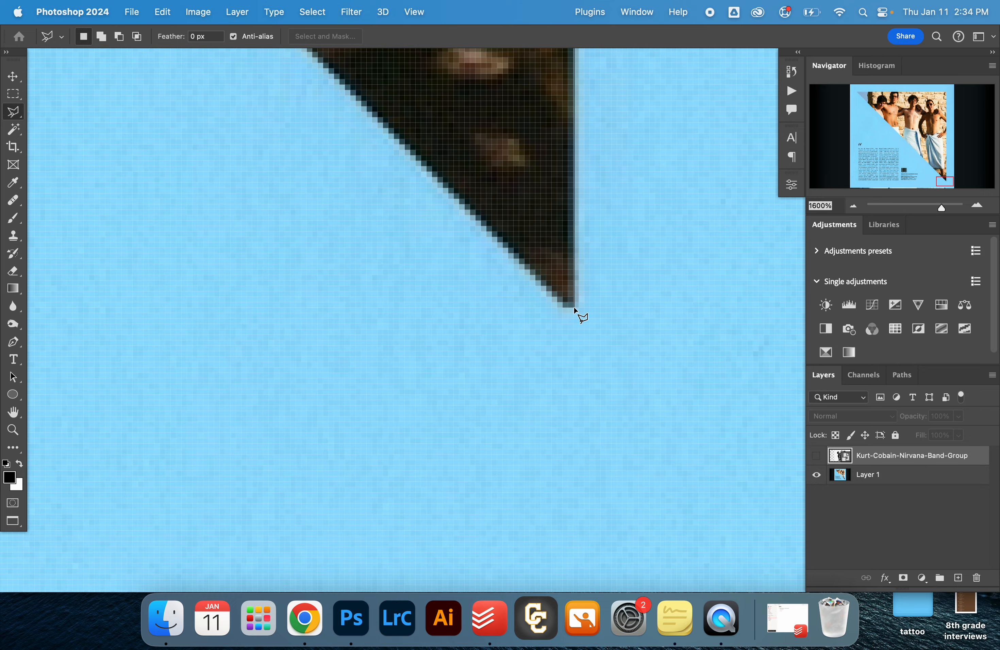
pyautogui.click(566, 310)
# - Run the polygonal selection back along the photo's diagonal edge and close it at the upper-left tip
pyautogui.scroll(10, 511, 249)
pyautogui.hscroll(-10, 511, 250)
pyautogui.scroll(10, 512, 250)
pyautogui.hscroll(-8, 512, 249)
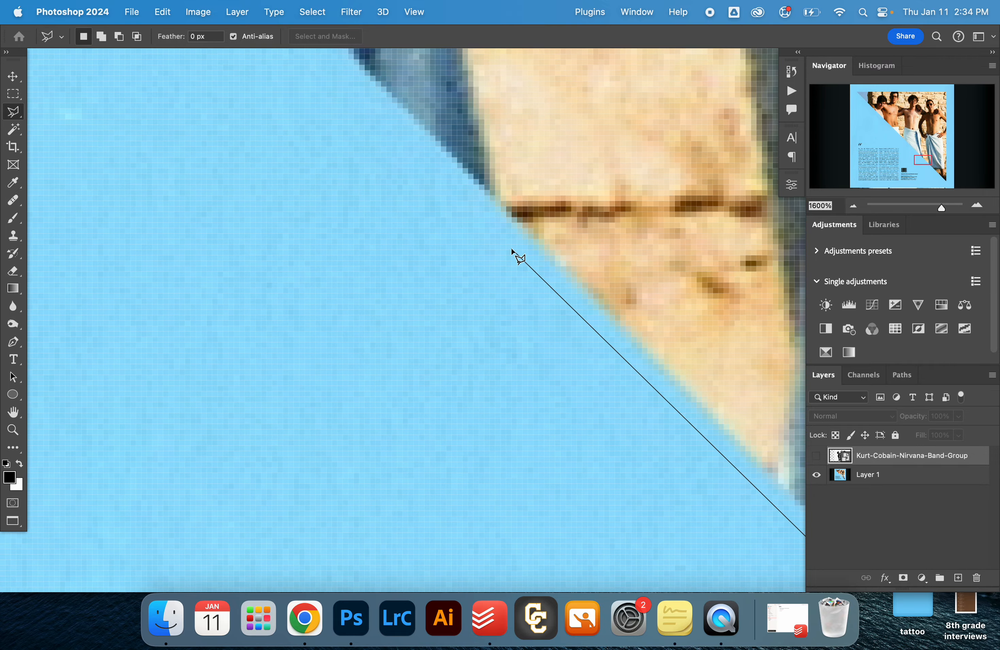
pyautogui.scroll(10, 511, 249)
pyautogui.hscroll(-10, 511, 250)
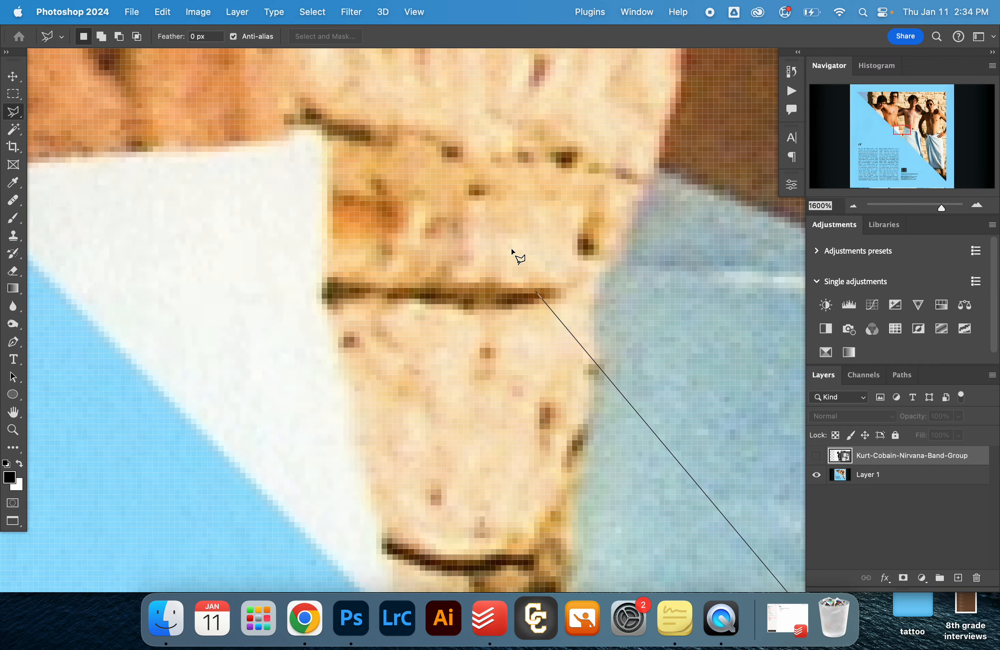
pyautogui.scroll(10, 512, 250)
pyautogui.hscroll(-10, 512, 250)
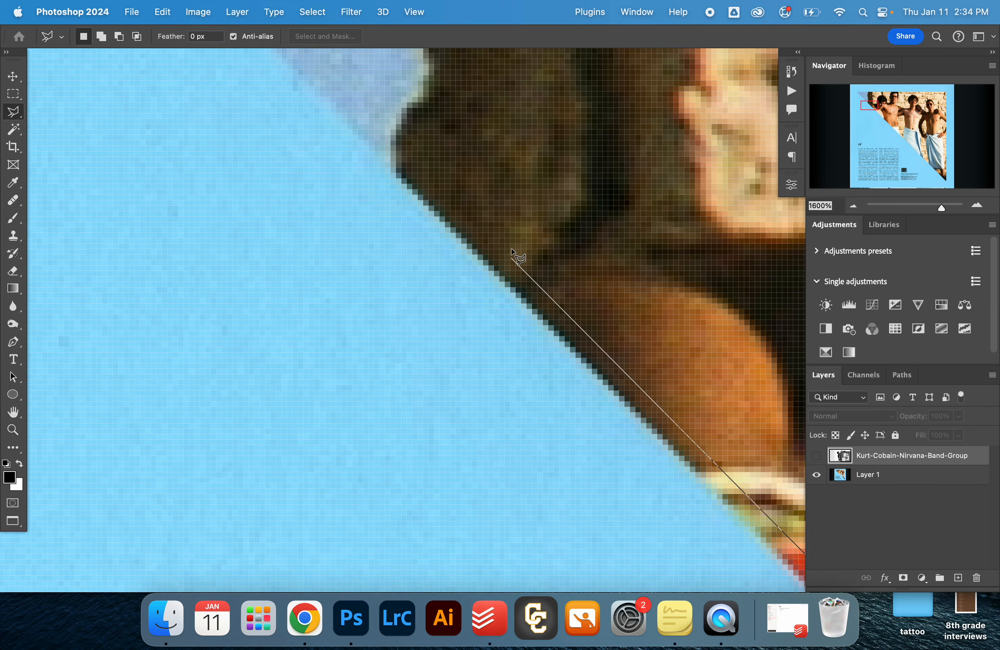
pyautogui.scroll(-3, 510, 249)
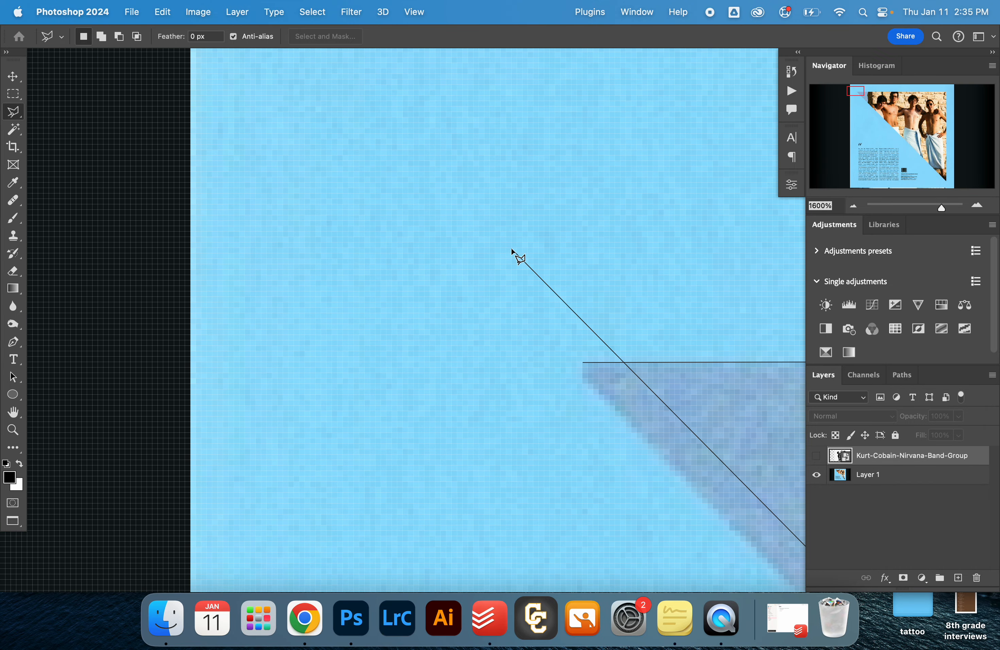
pyautogui.click(579, 378)
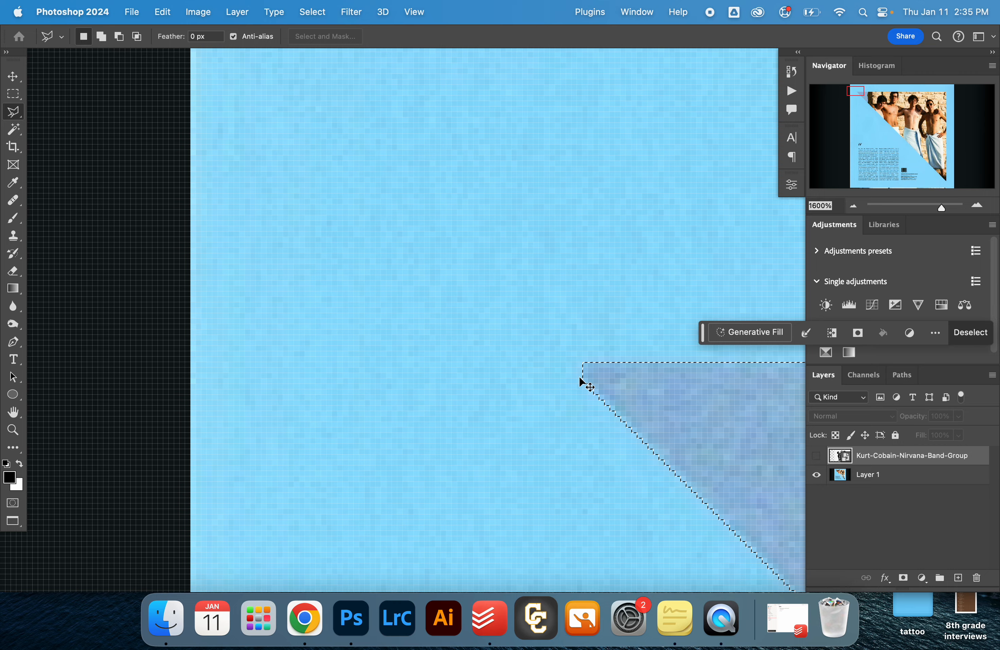
# - Show the Kurt-Cobain-Nirvana-Band-Group layer and add a layer mask from the triangular selection
pyautogui.press('super+0')
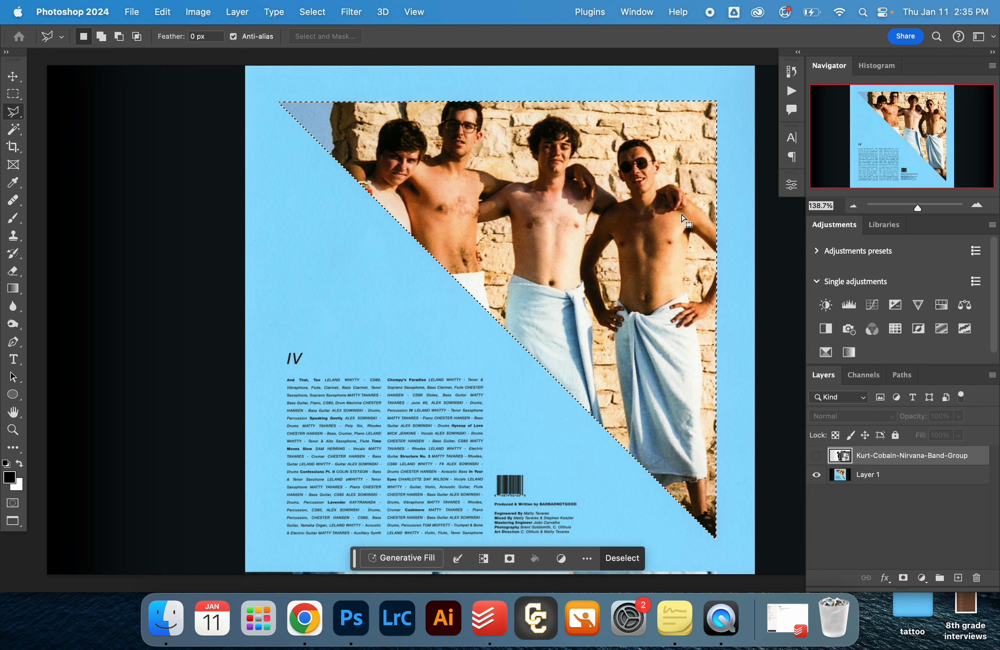
pyautogui.click(816, 458)
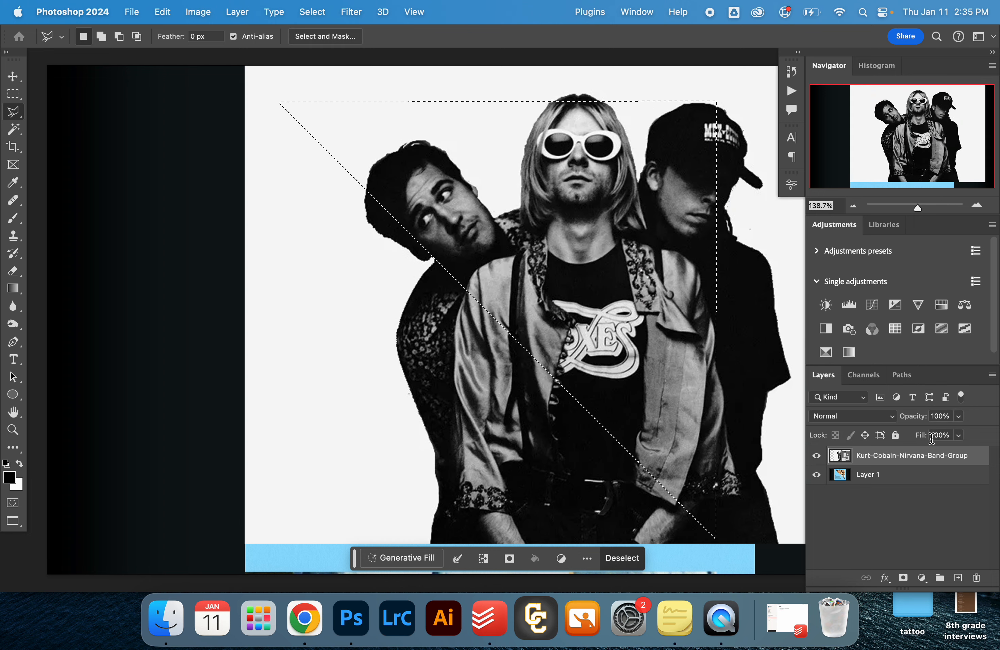
pyautogui.click(904, 579)
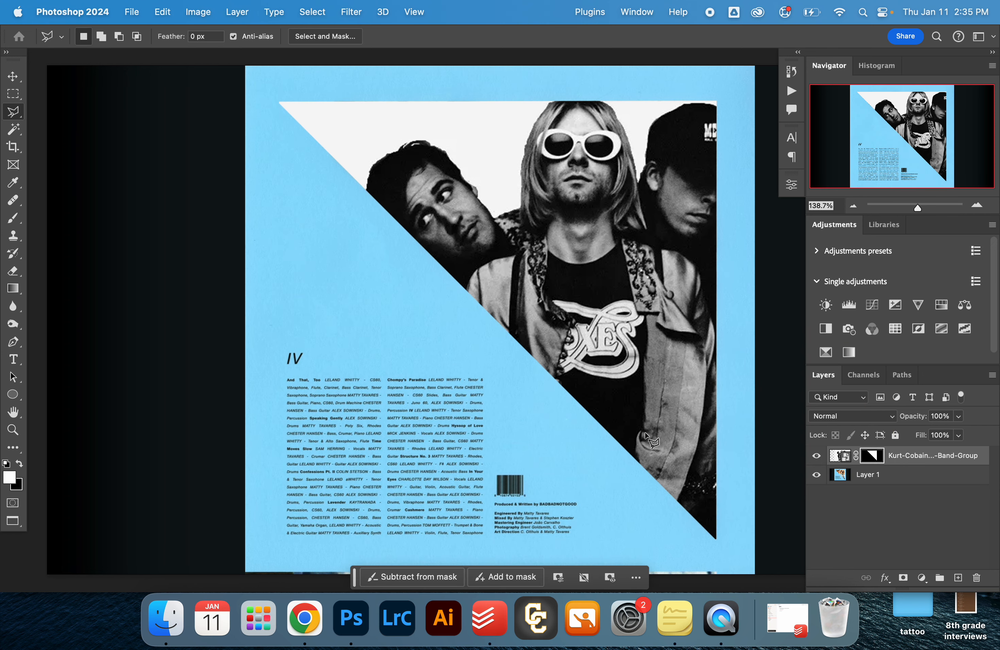
# - Crop the canvas to the blue album cover, removing the black areas on both sides
pyautogui.scroll(-3, 646, 439)
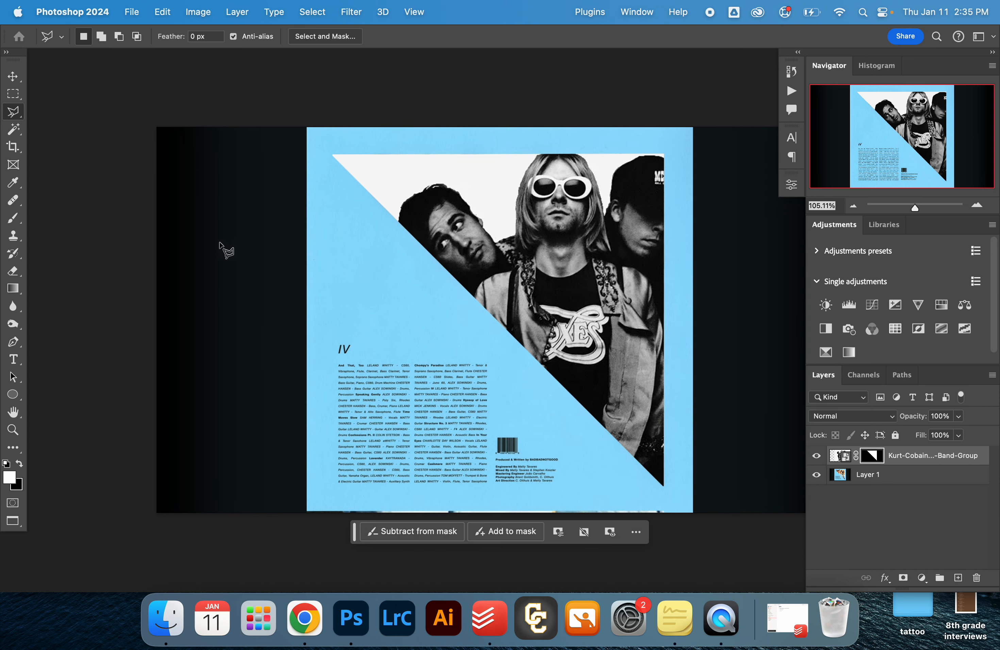
pyautogui.press('z')
pyautogui.click(197, 243)
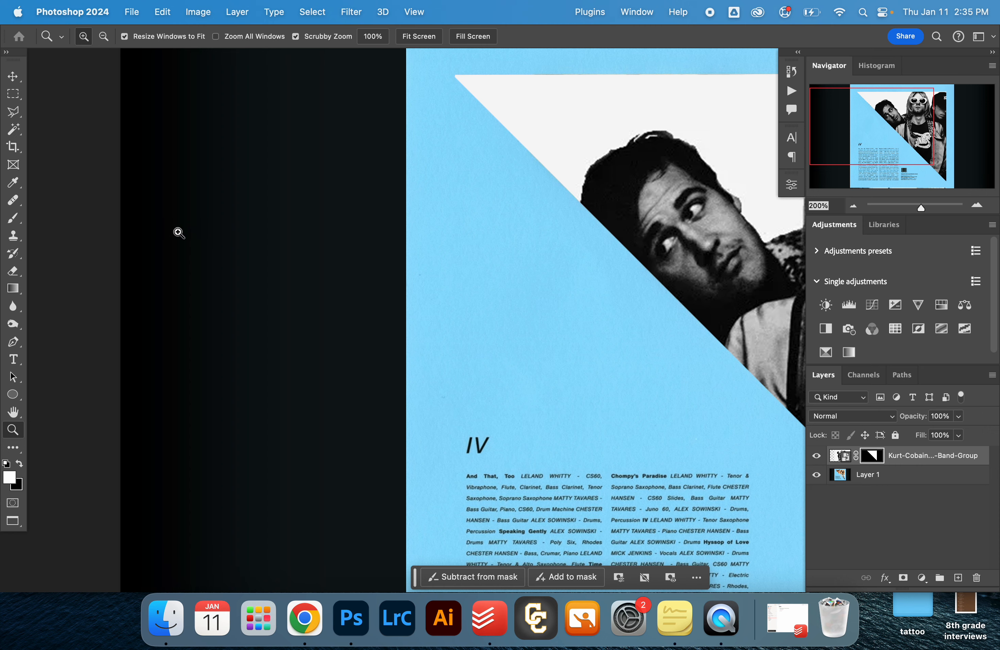
pyautogui.press('c')
pyautogui.moveTo(119, 388); pyautogui.dragTo(264, 384)
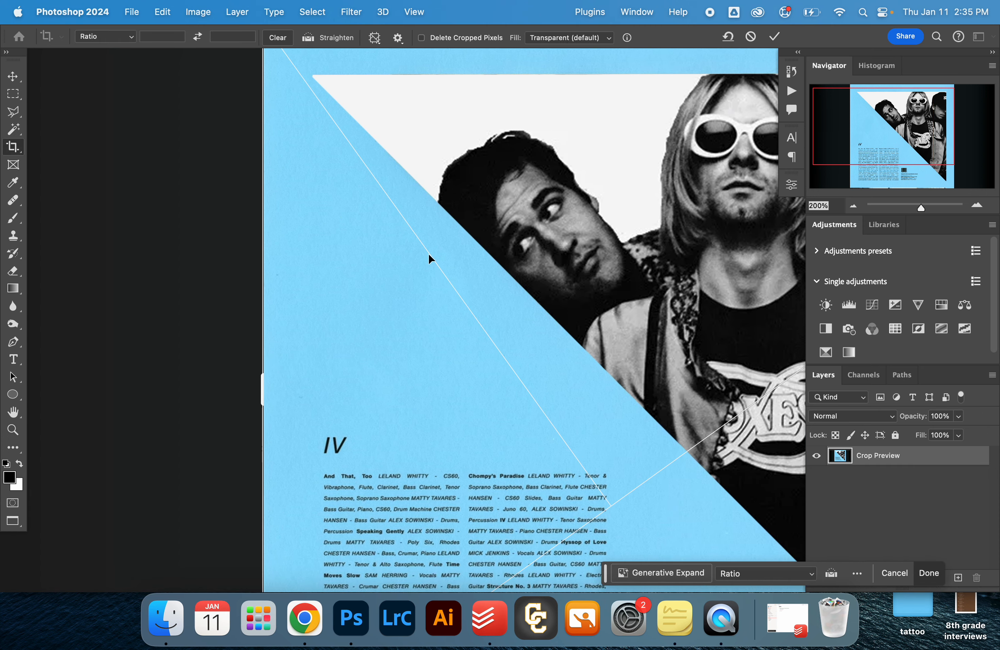
pyautogui.scroll(-5, 578, 430)
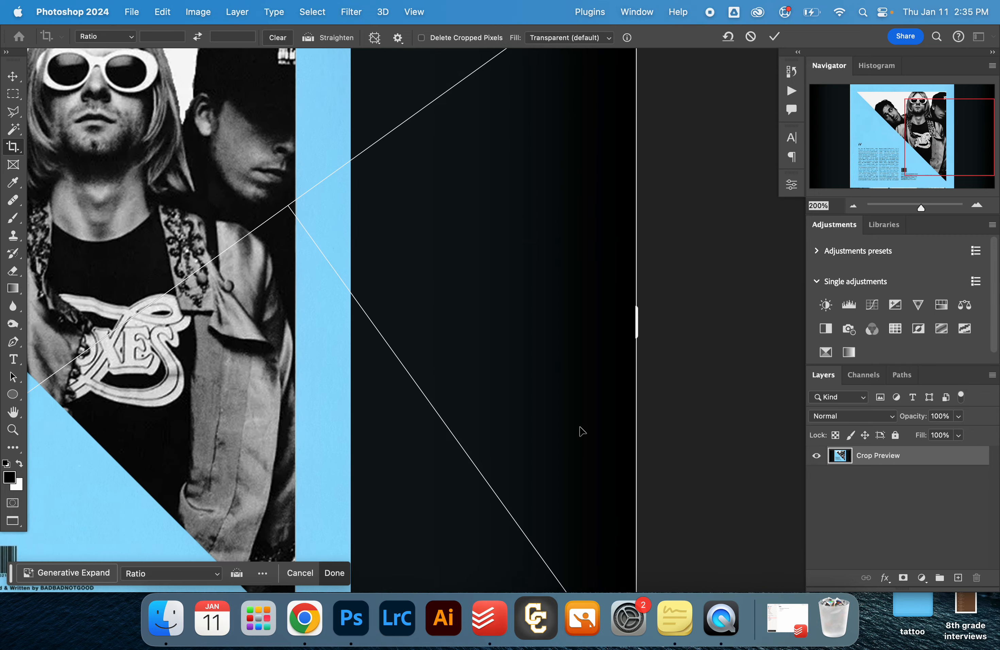
pyautogui.moveTo(639, 253); pyautogui.dragTo(496, 293)
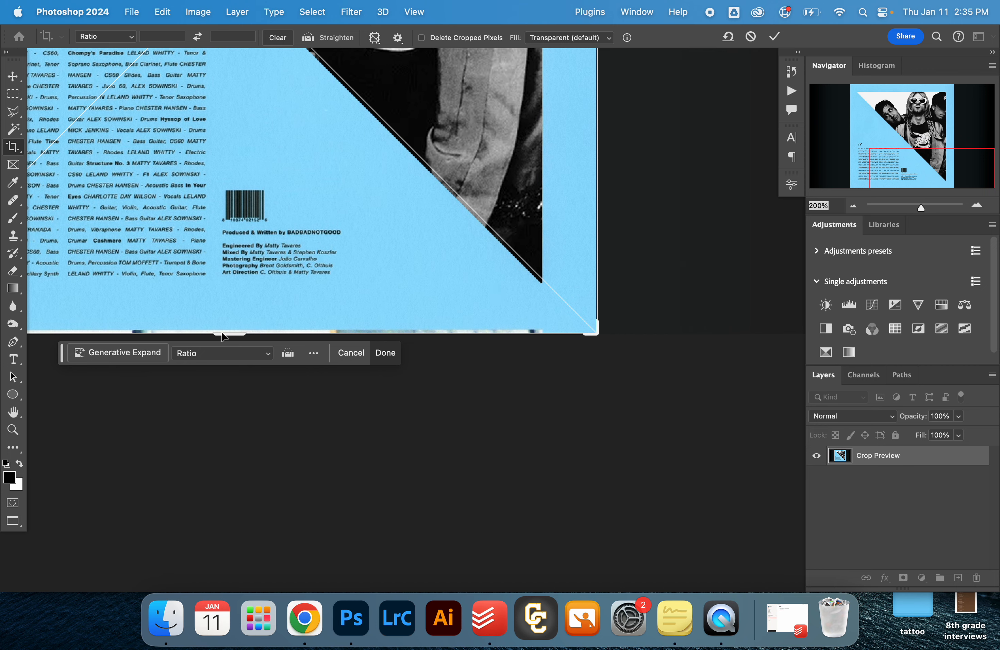
pyautogui.press('Return')
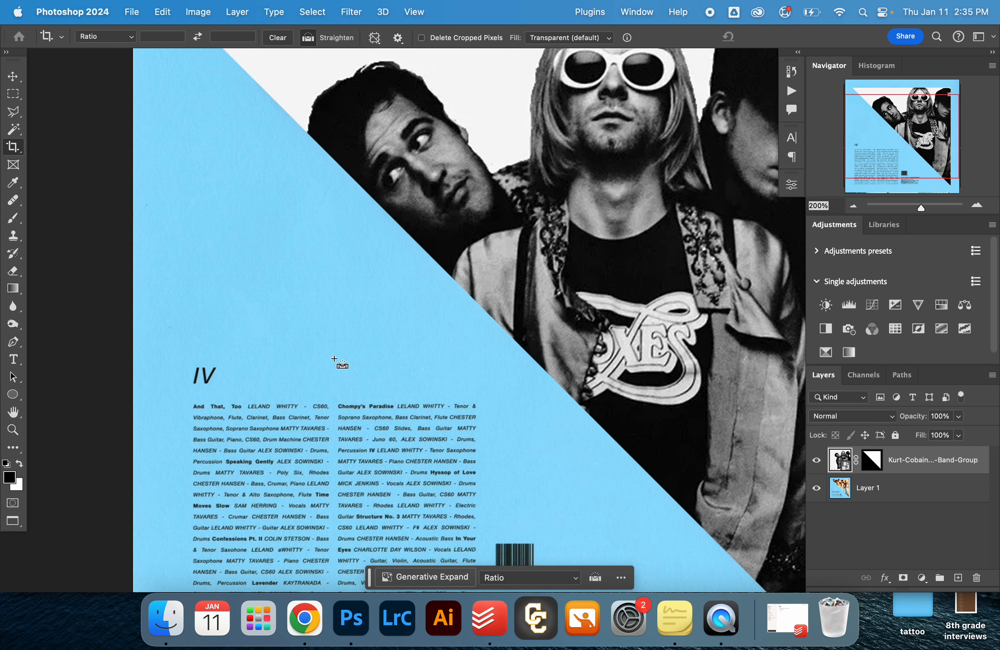
# - Crop off the thin strip of leftover image along the cover's lower edge
pyautogui.press('super+0')
pyautogui.press('z')
pyautogui.click(488, 425)
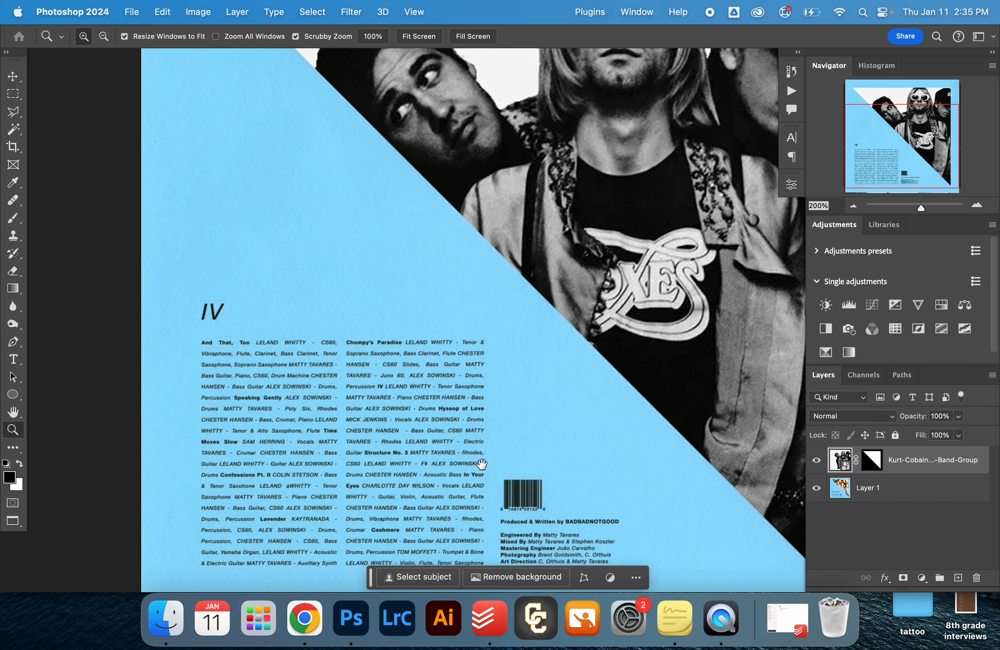
pyautogui.click(489, 500)
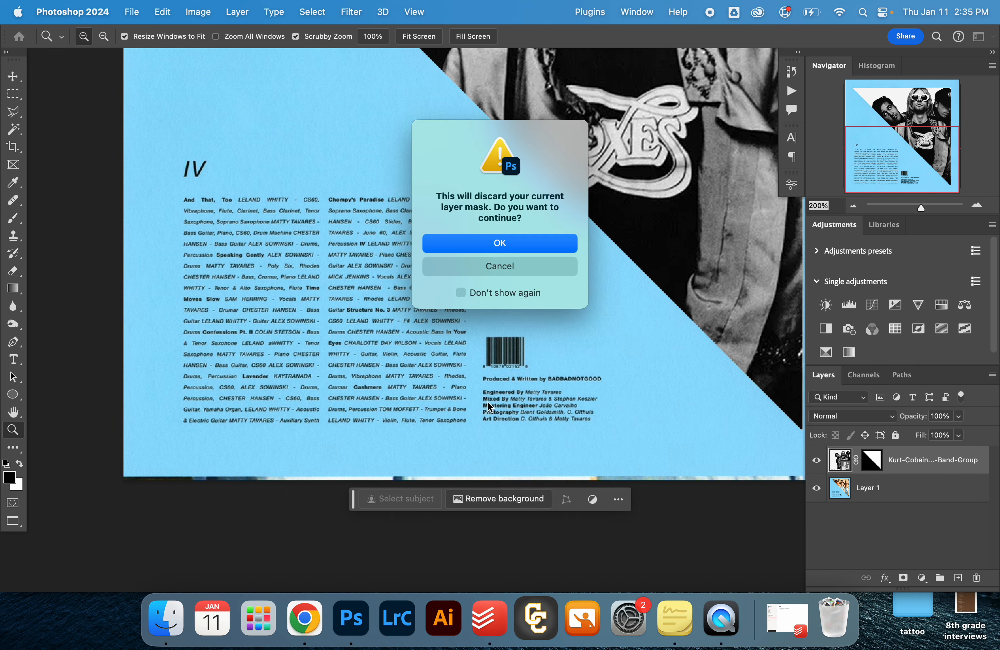
pyautogui.click(545, 268)
pyautogui.click(313, 482)
pyautogui.click(313, 482)
pyautogui.click(313, 482)
pyautogui.moveTo(319, 470); pyautogui.dragTo(352, 344)
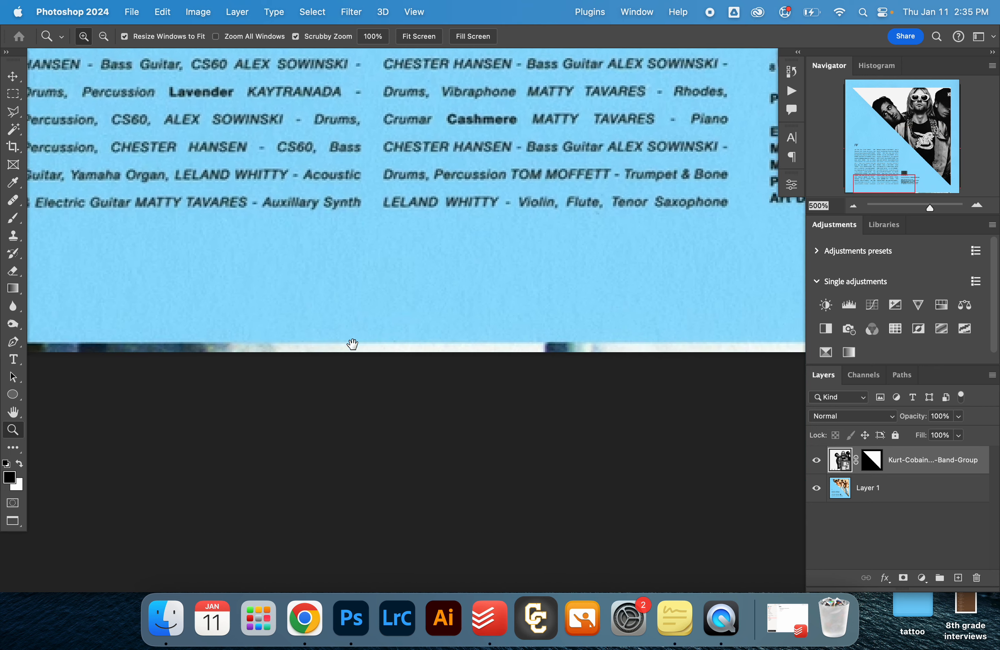
pyautogui.click(352, 343)
pyautogui.click(351, 343)
pyautogui.click(290, 341)
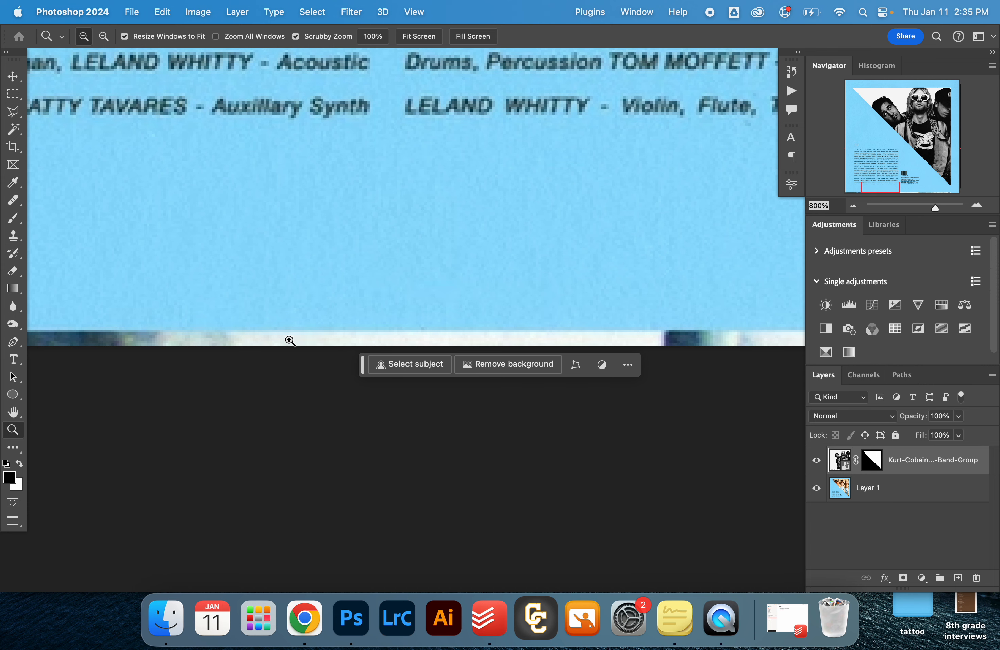
pyautogui.press('c')
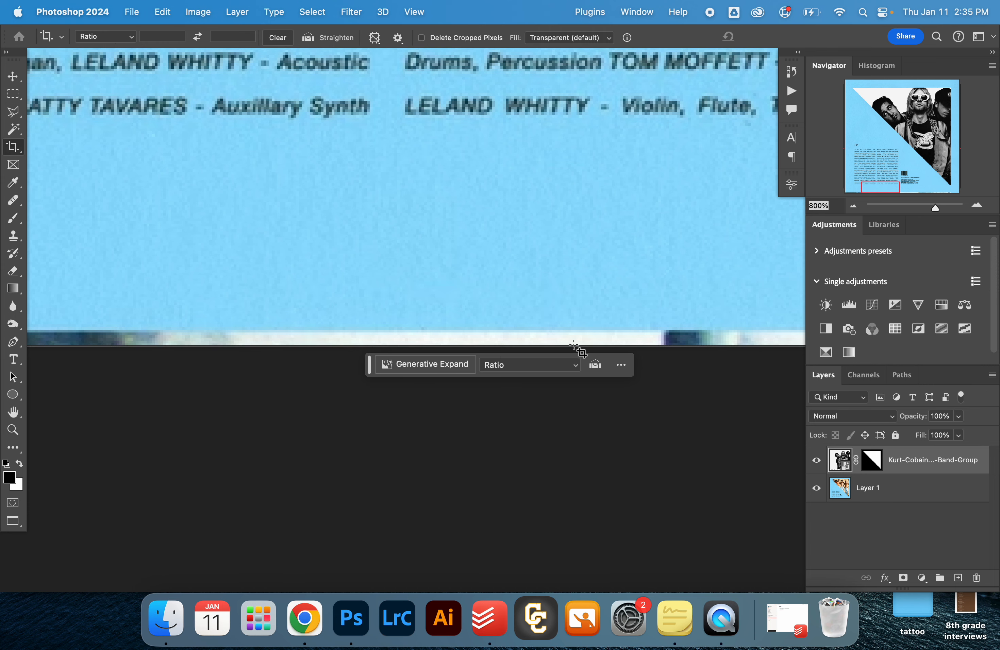
pyautogui.hscroll(5, 654, 337)
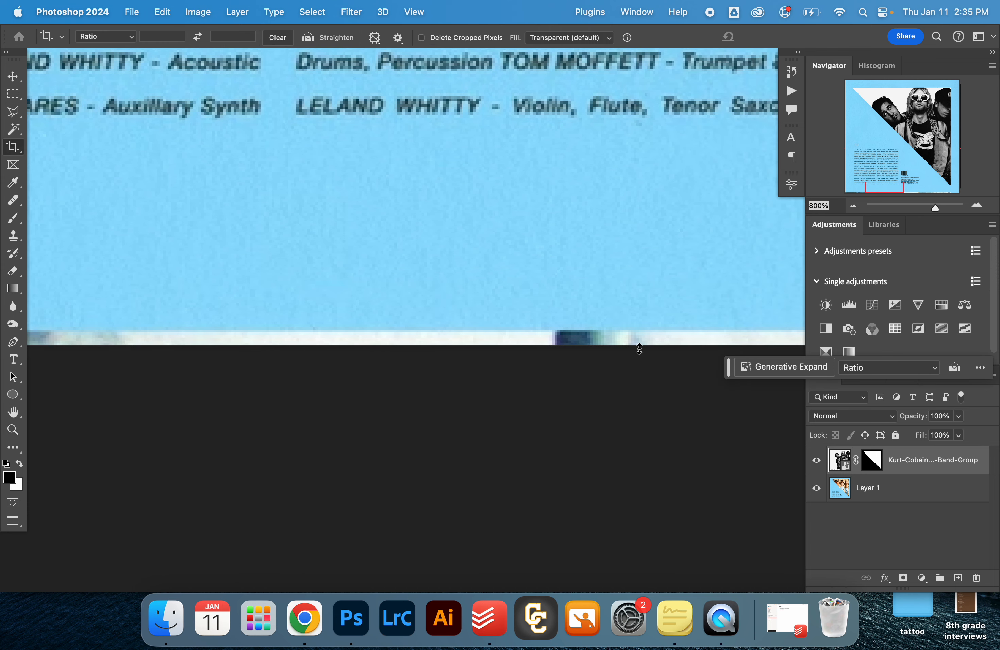
pyautogui.moveTo(639, 349); pyautogui.dragTo(638, 341)
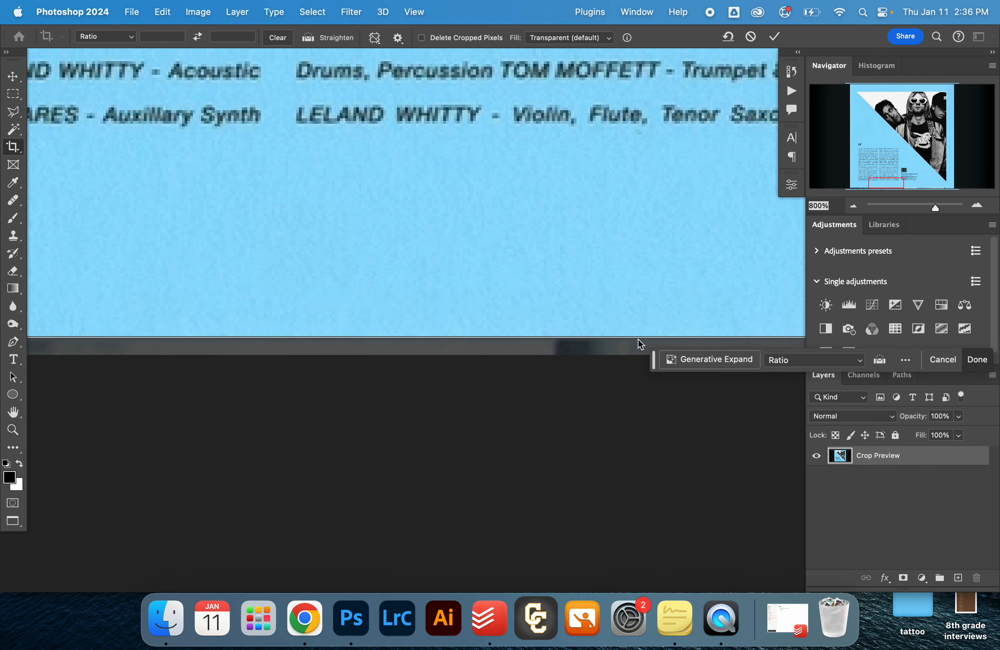
pyautogui.press('Return')
pyautogui.press('super+0')
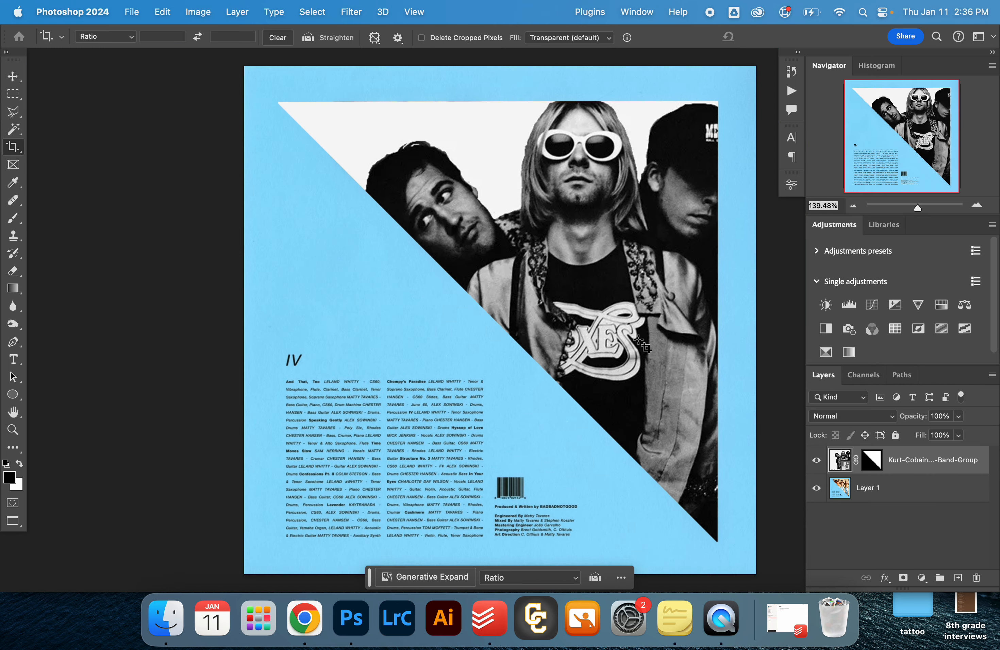
# - Preview the finished cover in full-screen mode and return to the standard screen mode
pyautogui.press('f')
pyautogui.press('f')
pyautogui.press('f')
pyautogui.press('f')
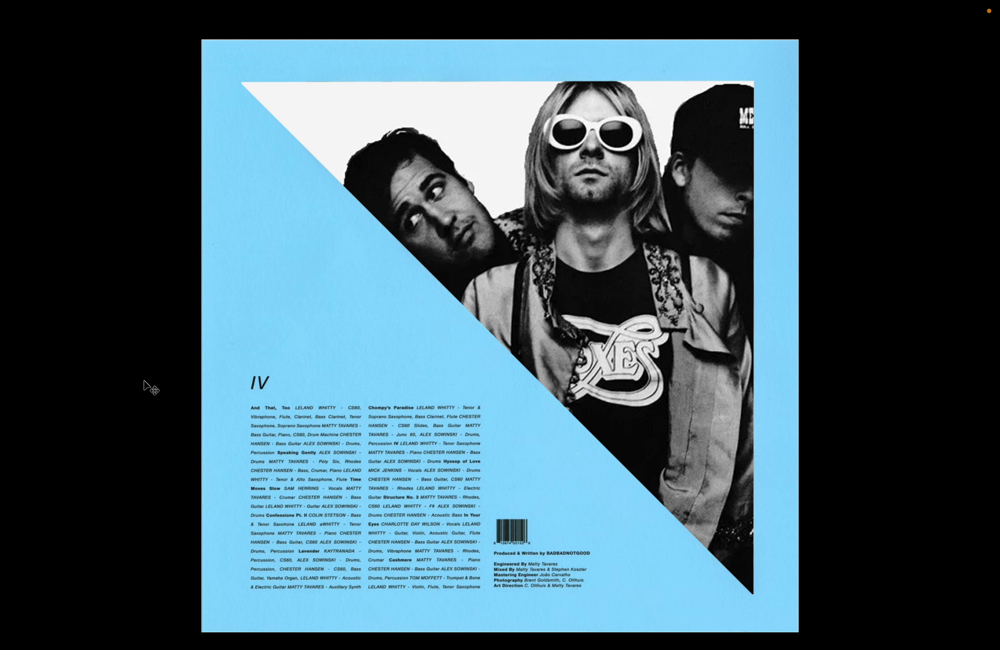
pyautogui.press('f')
pyautogui.scroll(-5, 488, 291)
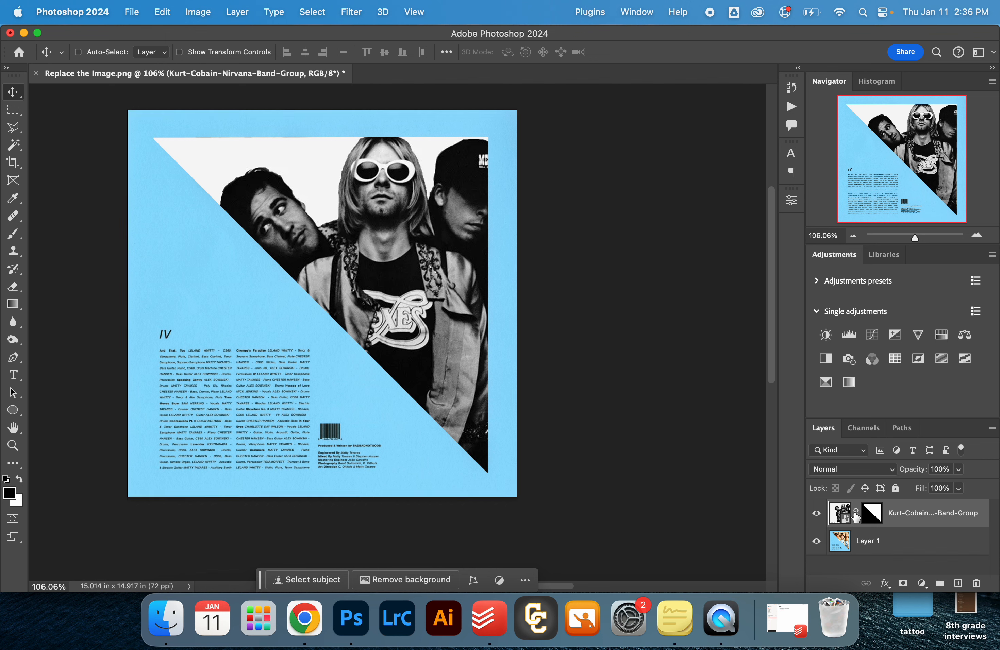
# - Unlink the layer mask from the band portrait and shift the portrait slightly right and down within the triangle
pyautogui.moveTo(277, 229); pyautogui.dragTo(198, 292)
pyautogui.press('super+z')
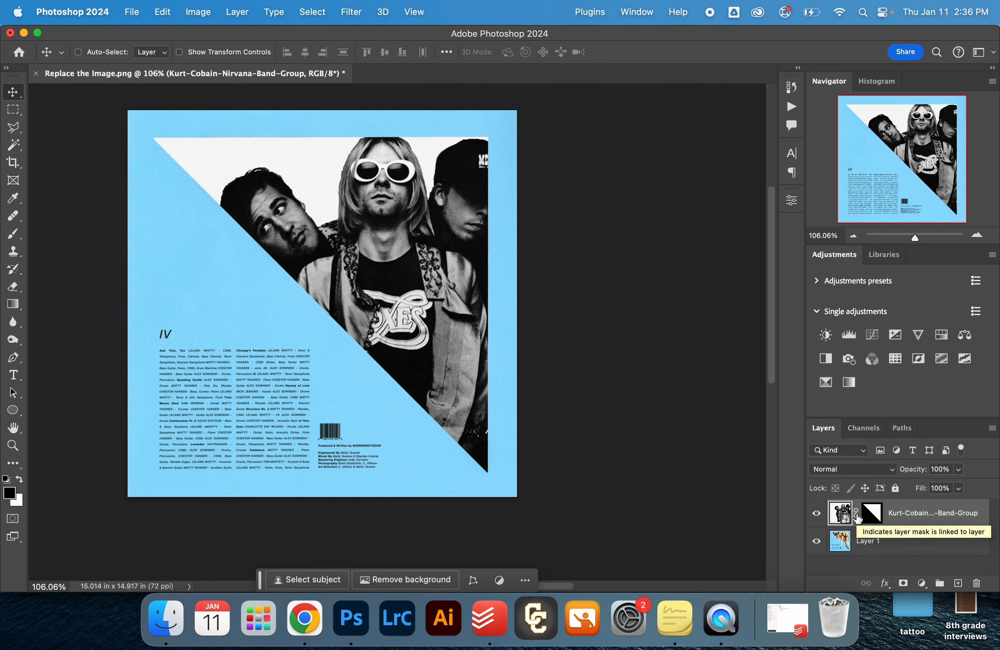
pyautogui.click(856, 514)
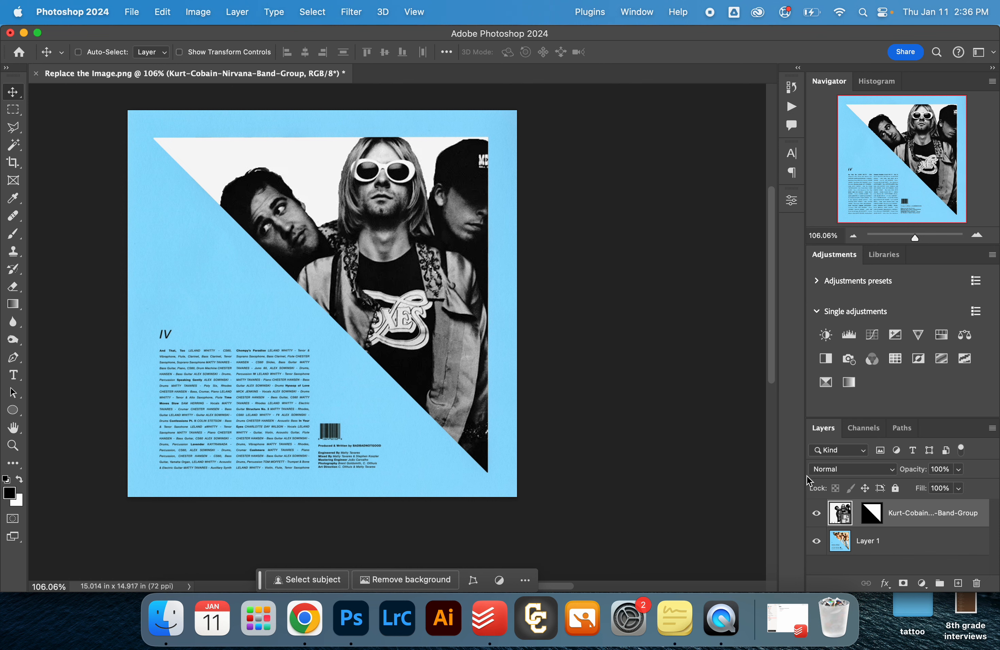
pyautogui.moveTo(418, 260)
pyautogui.mouseDown()
pyautogui.moveTo(334, 241)
pyautogui.moveTo(496, 257)
pyautogui.moveTo(270, 275)
pyautogui.moveTo(275, 253)
pyautogui.moveTo(361, 236)
pyautogui.moveTo(423, 269)
pyautogui.mouseUp()
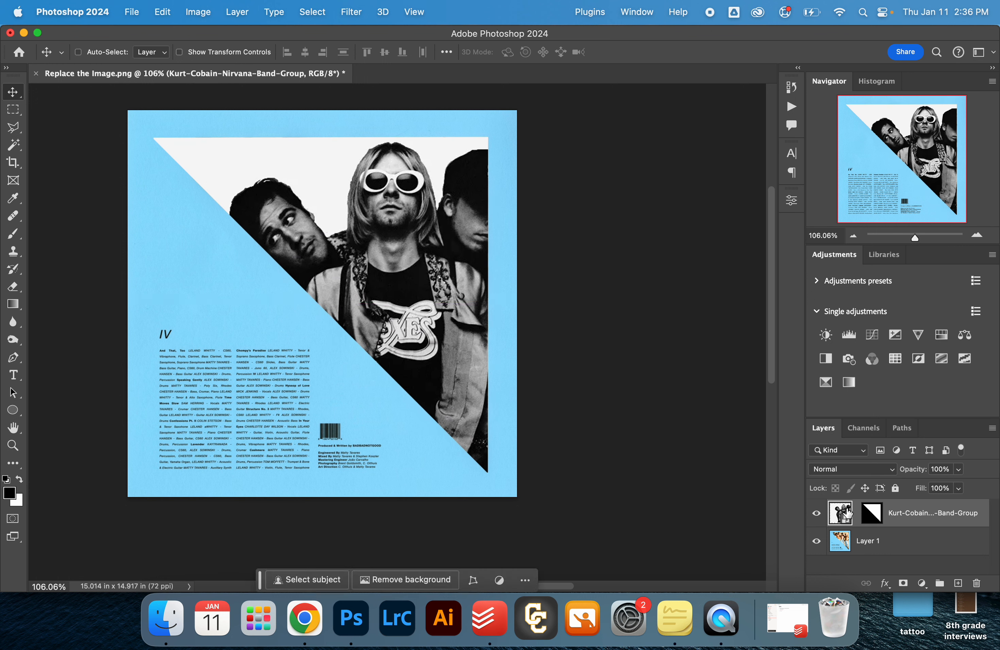
# - Try moving only the triangular layer mask down and to the right, and undo the move
pyautogui.click(872, 518)
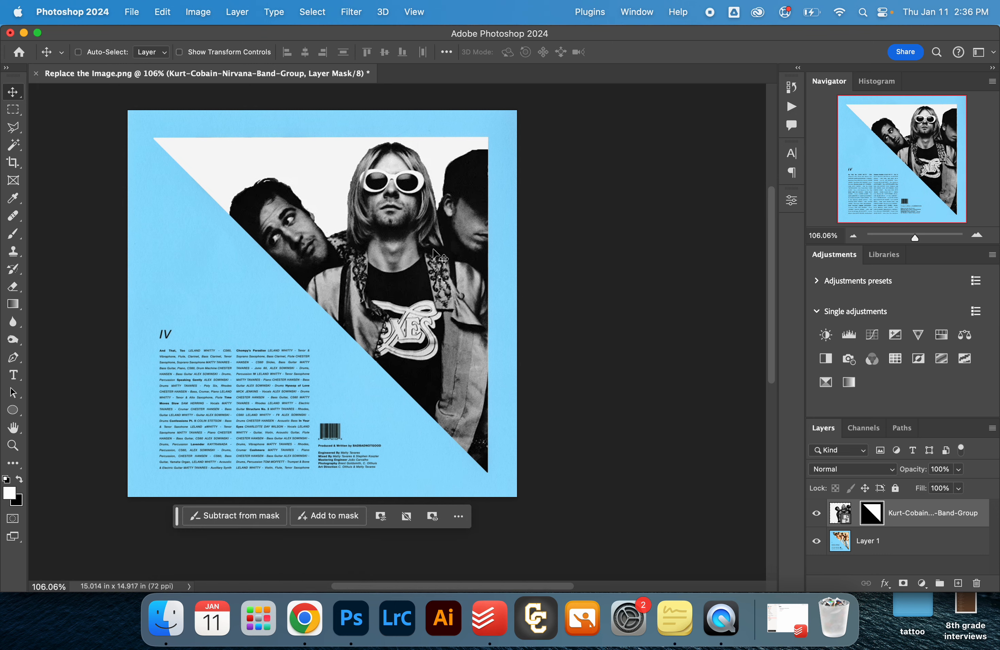
pyautogui.moveTo(432, 261); pyautogui.dragTo(467, 292)
pyautogui.press('super+z')
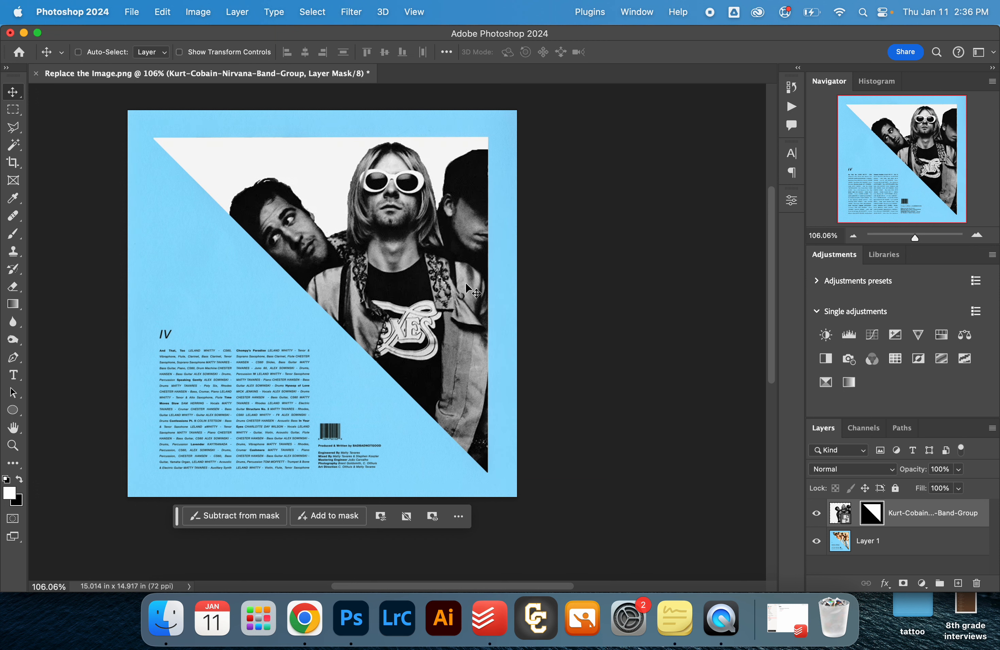